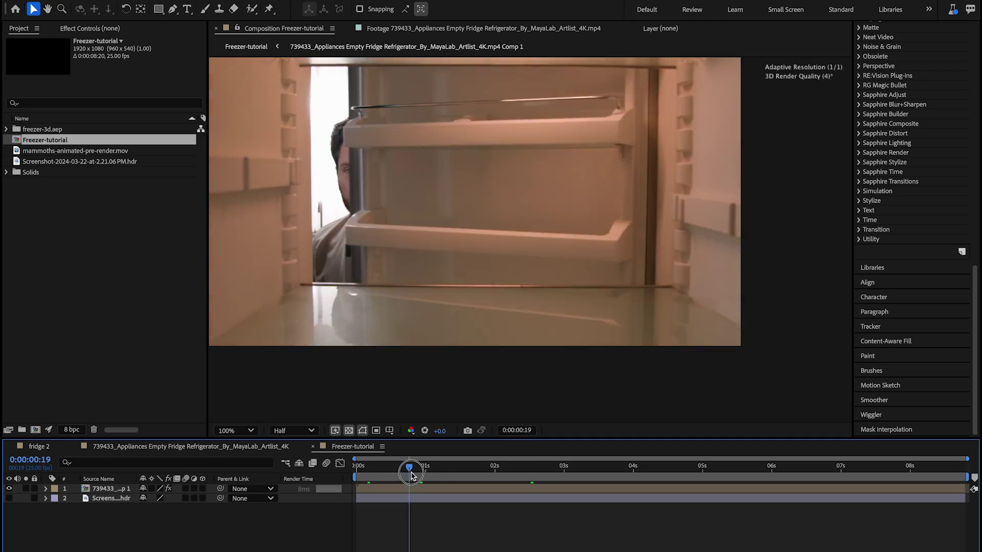
# - Open the Composition menu with the Freezer-tutorial fridge comp active
pyautogui.click(155, 4)
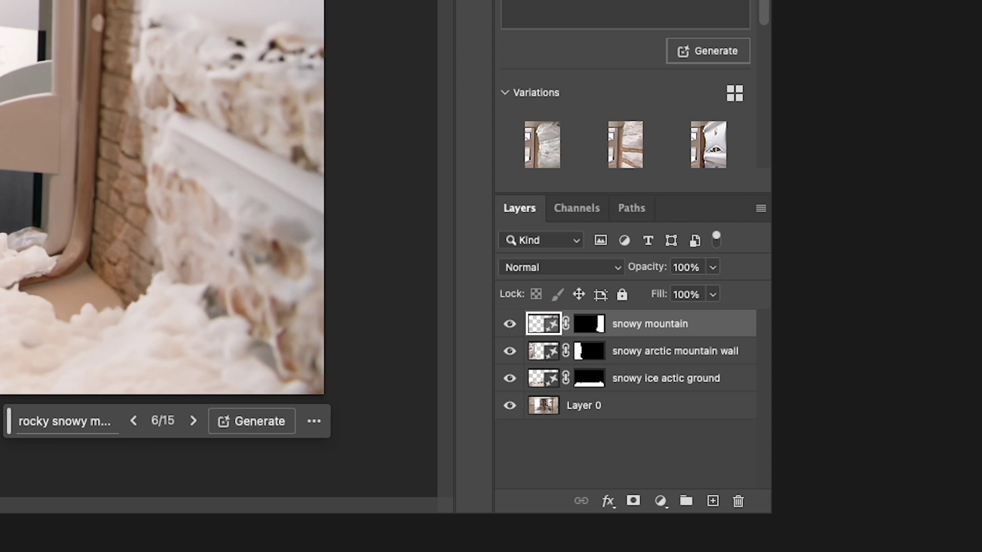
# - Hide Layer 0 in Photoshop so only the snowy walls and floor remain
pyautogui.click(509, 407)
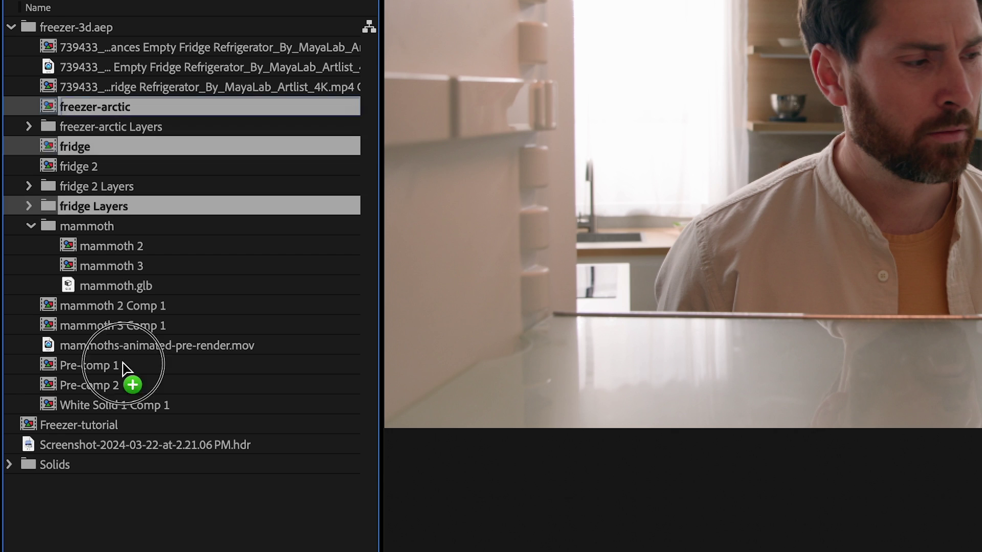
# - Add the freezer-arctic image to the fridge comp in After Effects
pyautogui.moveTo(125, 364); pyautogui.dragTo(189, 381)
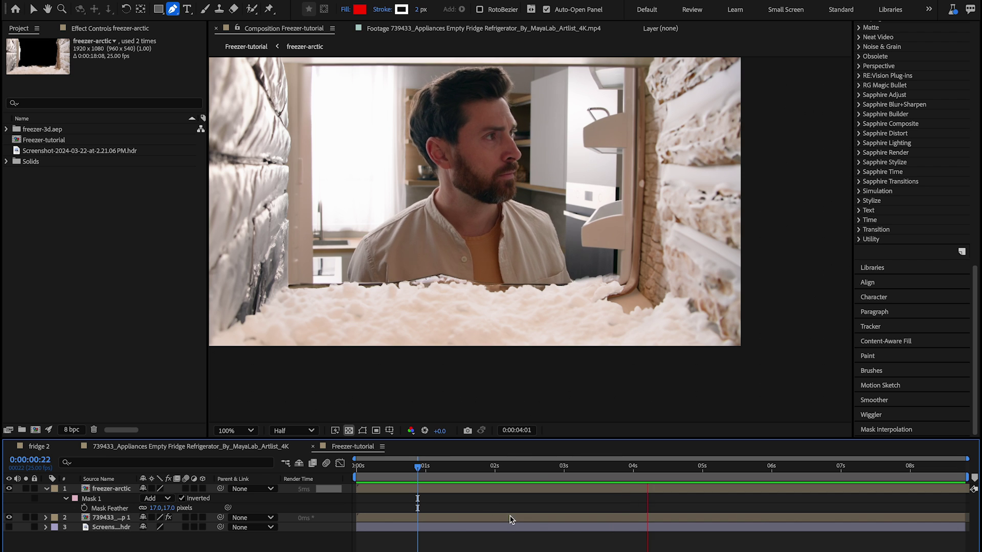
# - Draw a second red rectangle on the left snowy floor and scrub to preview the composite
pyautogui.moveTo(416, 476); pyautogui.dragTo(579, 477)
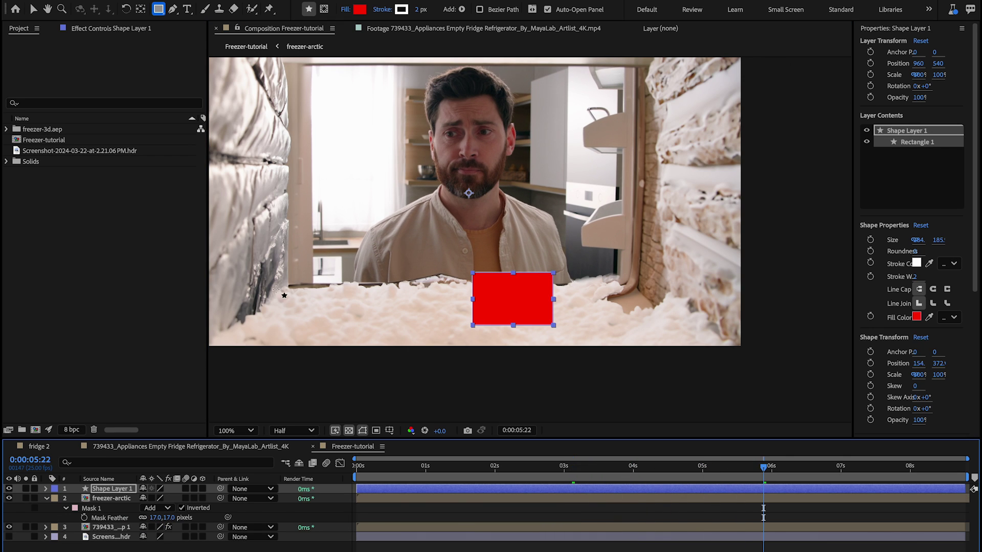
pyautogui.moveTo(258, 262); pyautogui.dragTo(333, 316)
pyautogui.moveTo(774, 481)
pyautogui.mouseDown()
pyautogui.moveTo(892, 465)
pyautogui.moveTo(624, 476)
pyautogui.mouseUp()
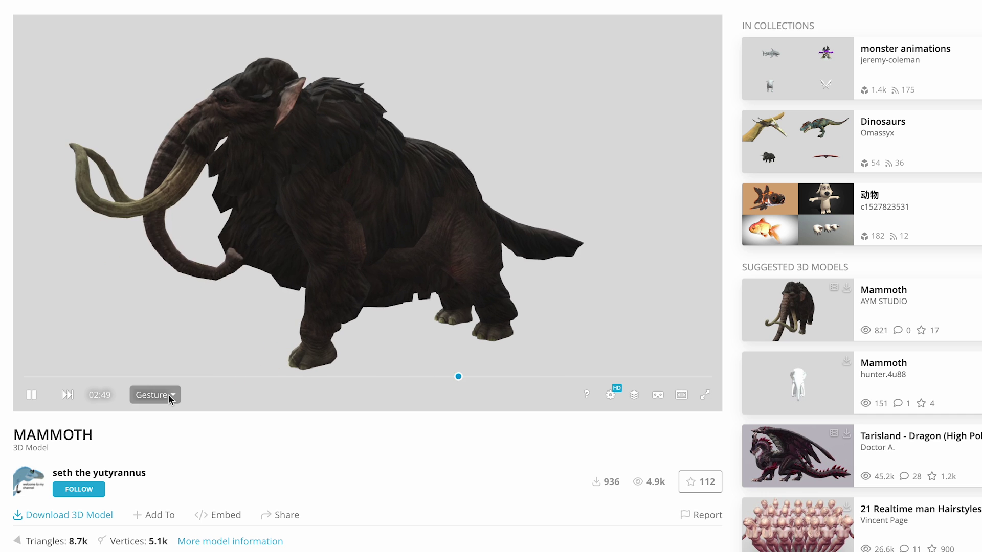
# - Preview the mammoth's SideSwipe, Die, Gesture and Die2 animations on Sketchfab
pyautogui.click(168, 395)
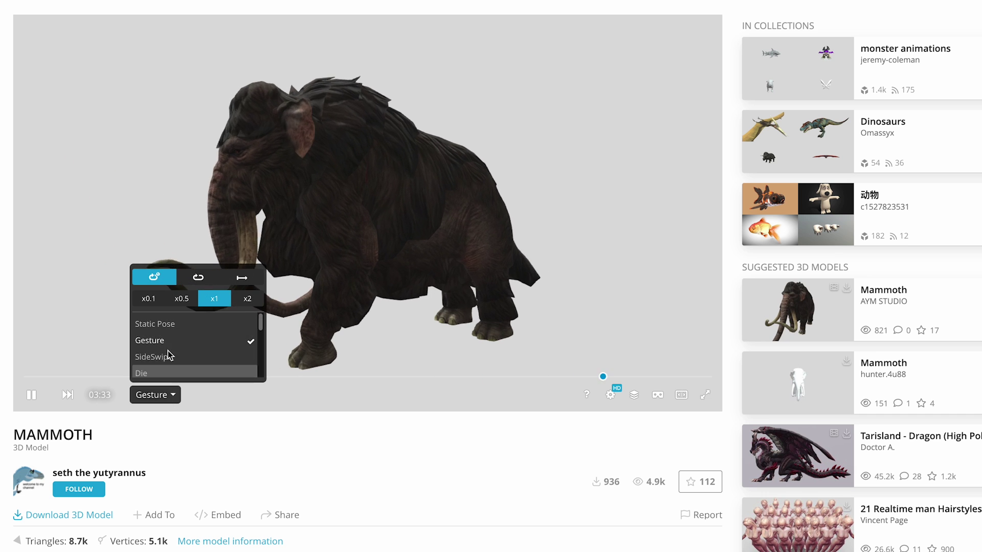
pyautogui.click(170, 357)
pyautogui.click(186, 369)
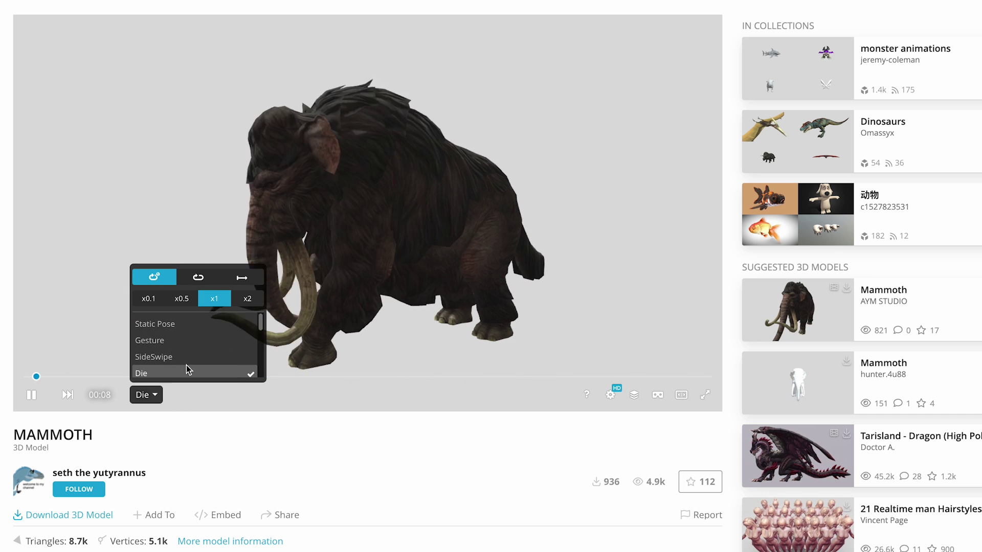
pyautogui.click(190, 337)
pyautogui.scroll(-2, 190, 336)
pyautogui.click(190, 341)
# - Preview the DeathLoop, Bellow and IDLE animations, then open the model's download options
pyautogui.click(190, 354)
pyautogui.scroll(-1, 188, 355)
pyautogui.scroll(-1, 189, 356)
pyautogui.click(188, 360)
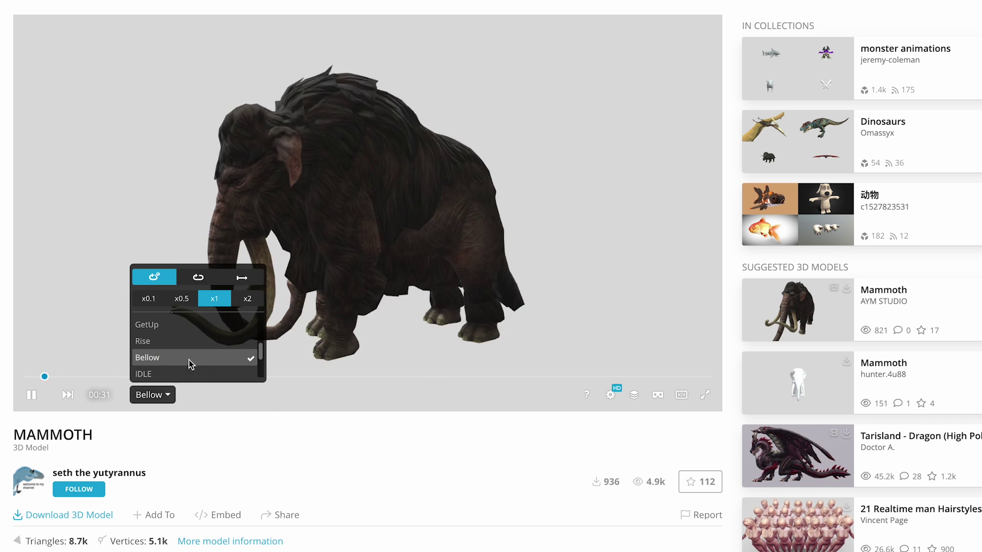
pyautogui.click(190, 374)
pyautogui.scroll(-4, 197, 317)
pyautogui.click(174, 390)
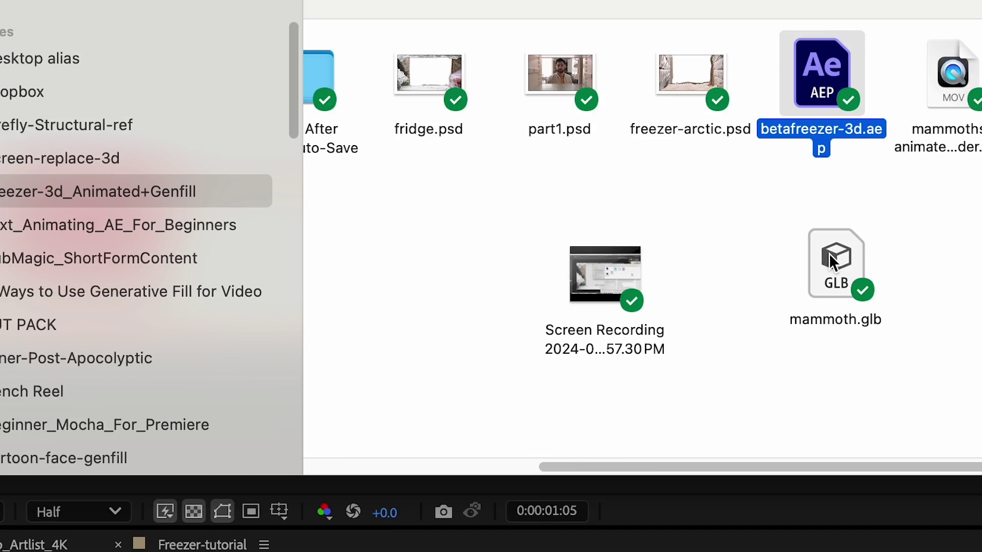
# - Import mammoth.glb, make a new comp from it, and lower the model in frame
pyautogui.moveTo(833, 306)
pyautogui.mouseDown()
pyautogui.moveTo(175, 329)
pyautogui.moveTo(176, 337)
pyautogui.mouseUp()
pyautogui.moveTo(175, 386); pyautogui.dragTo(144, 393)
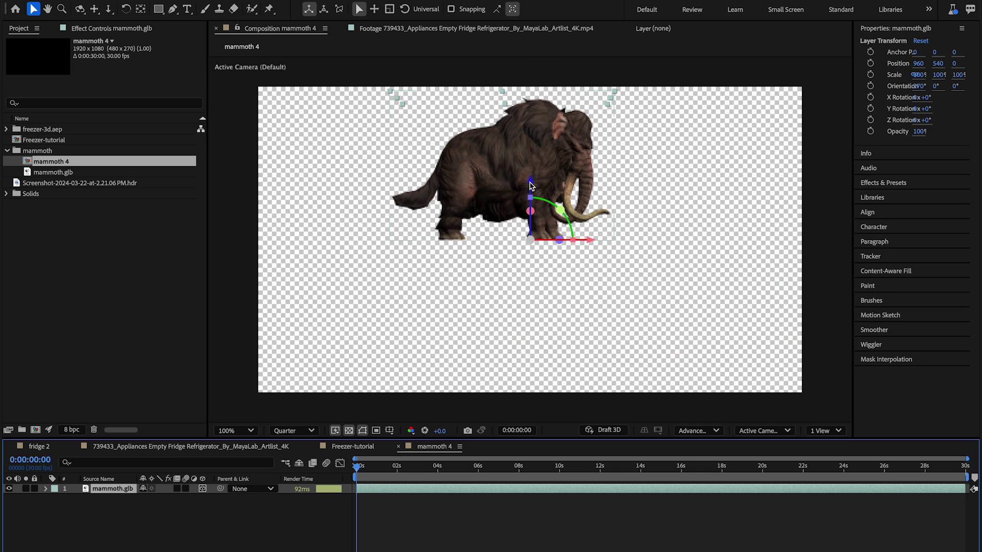
pyautogui.moveTo(530, 185); pyautogui.dragTo(532, 279)
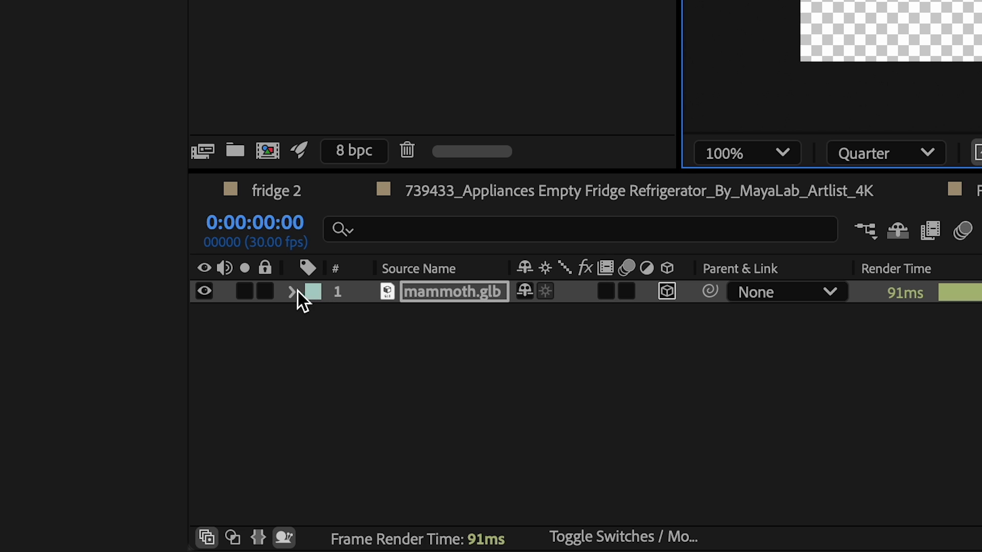
# - Set the mammoth's Animation Options clip to Bellow and scrub through it
pyautogui.click(297, 291)
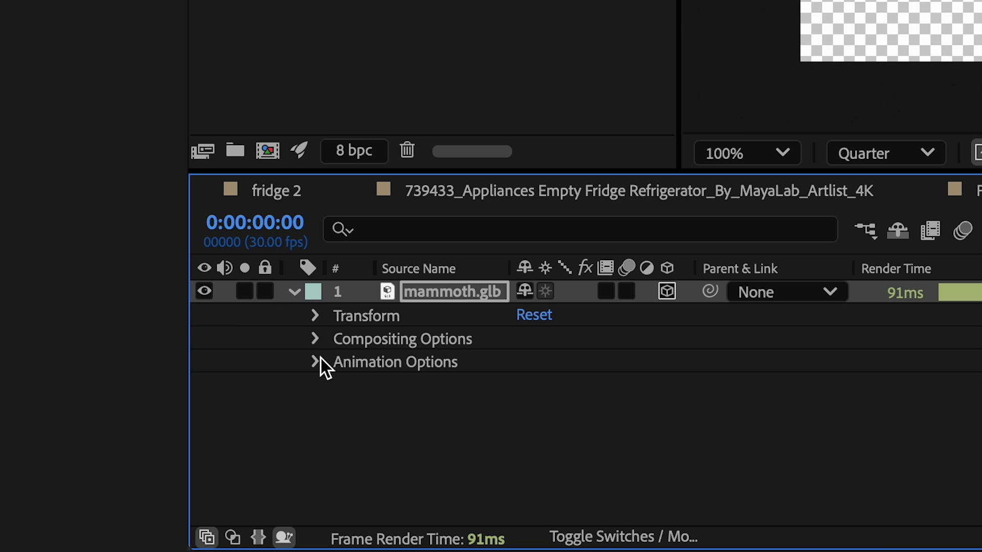
pyautogui.click(315, 361)
pyautogui.click(550, 384)
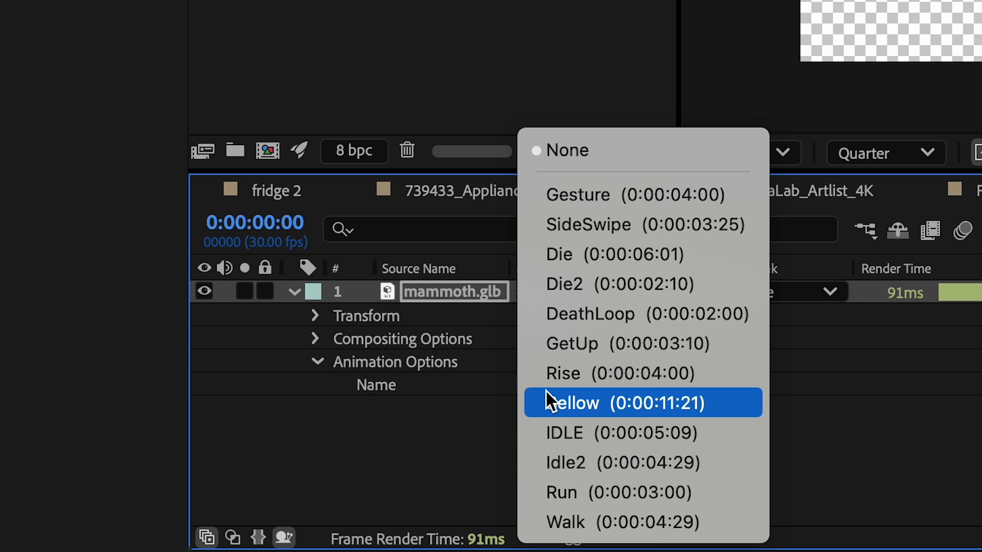
pyautogui.click(389, 360)
pyautogui.moveTo(356, 467); pyautogui.dragTo(480, 468)
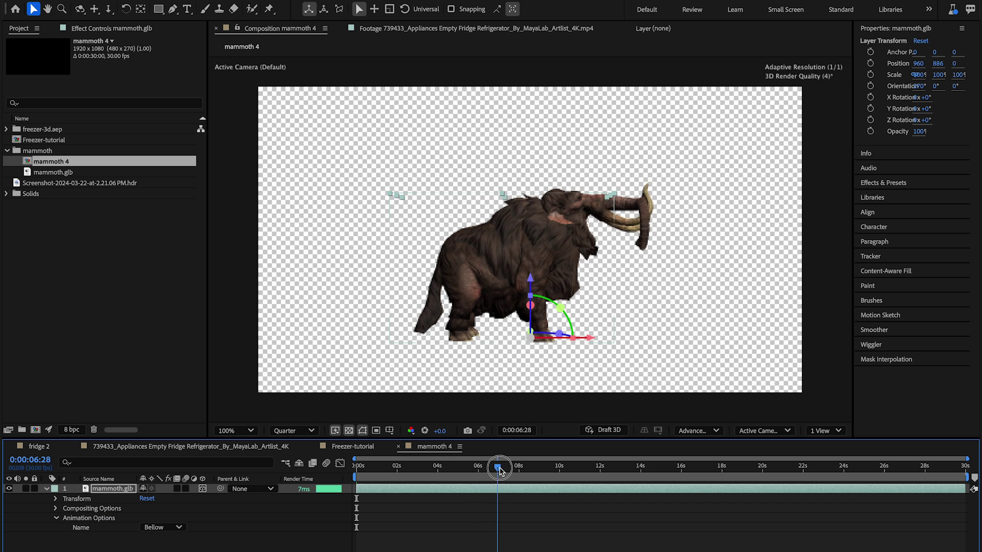
pyautogui.moveTo(552, 470); pyautogui.dragTo(577, 470)
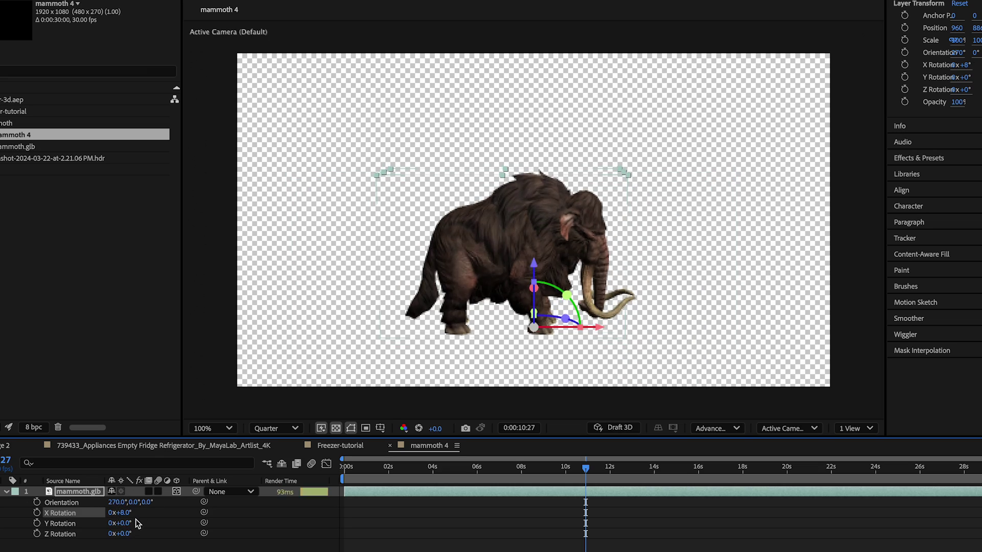
# - Turn the mammoth to face left and slide it toward the right side
pyautogui.press('super+z')
pyautogui.press('super+z')
pyautogui.moveTo(125, 523); pyautogui.dragTo(230, 538)
pyautogui.press('a')
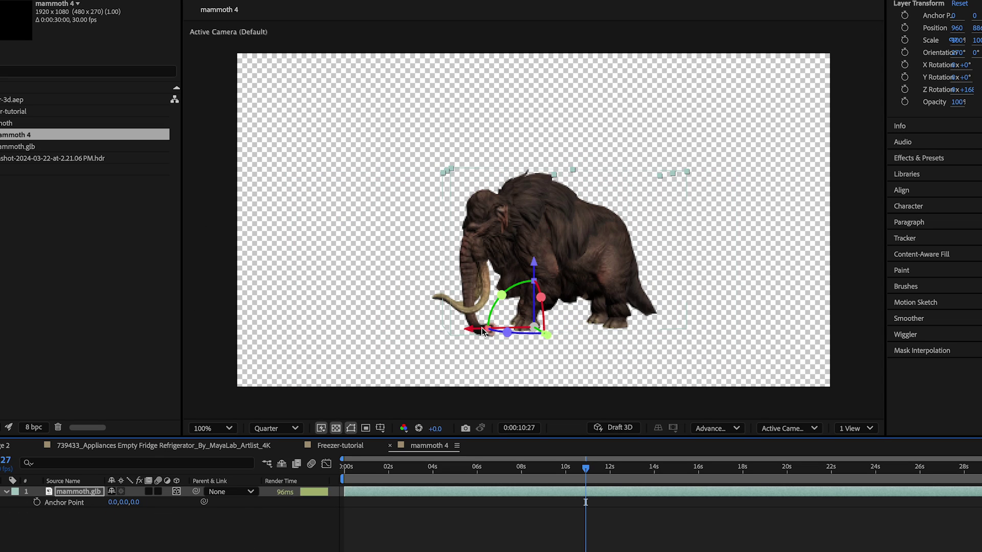
pyautogui.moveTo(481, 330); pyautogui.dragTo(529, 328)
pyautogui.moveTo(529, 328); pyautogui.dragTo(562, 329)
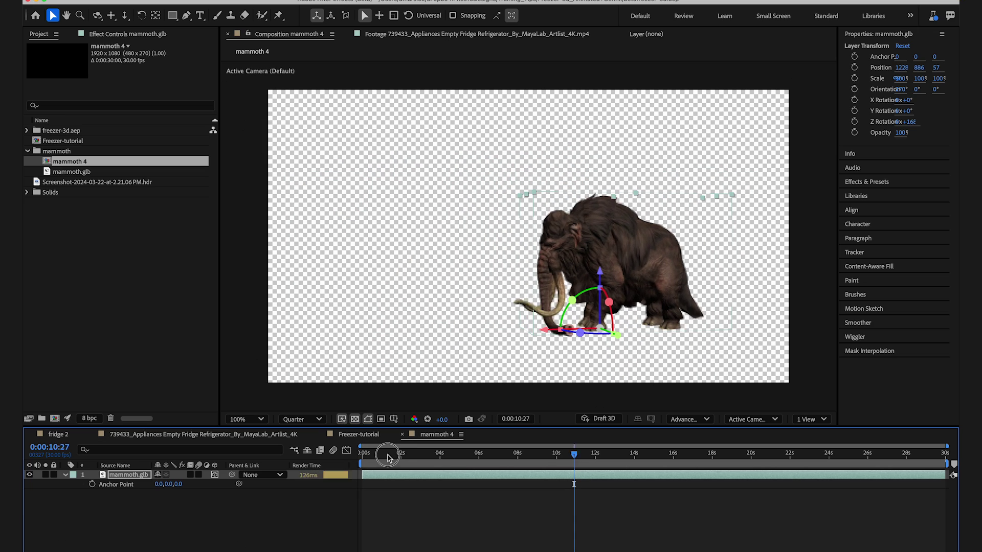
pyautogui.moveTo(373, 470); pyautogui.dragTo(447, 470)
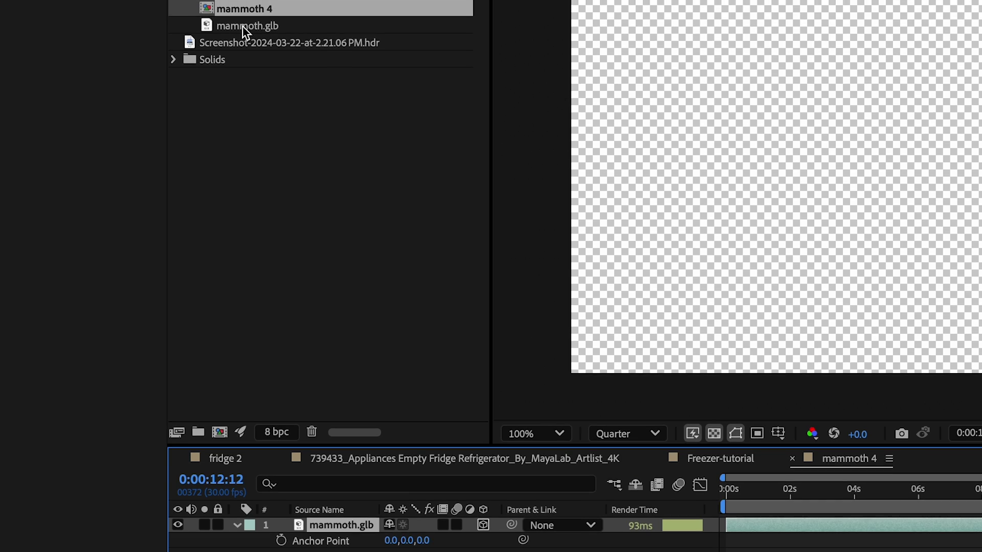
# - Add a second mammoth lower left, scaled to 72% and angled toward the first
pyautogui.moveTo(70, 173); pyautogui.dragTo(106, 466)
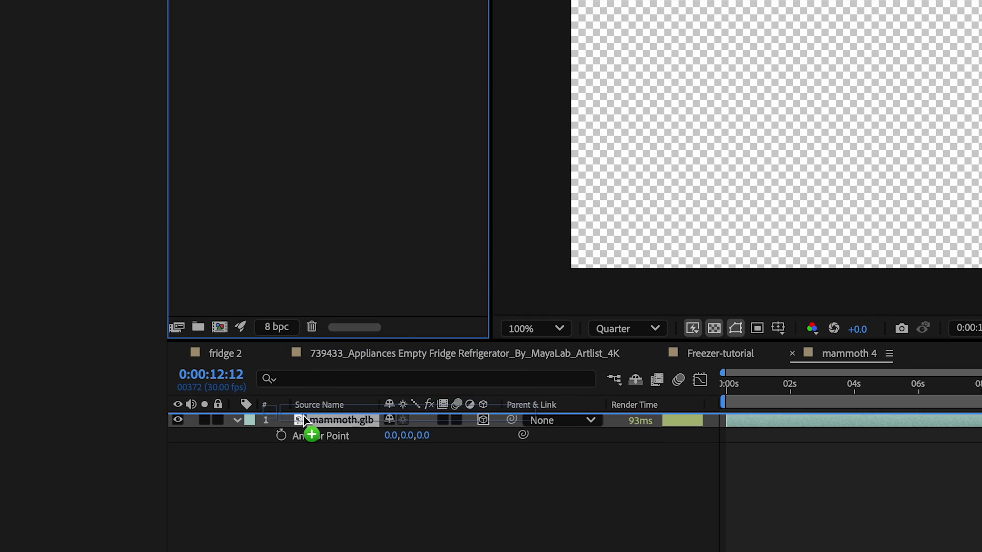
pyautogui.moveTo(303, 417); pyautogui.dragTo(304, 418)
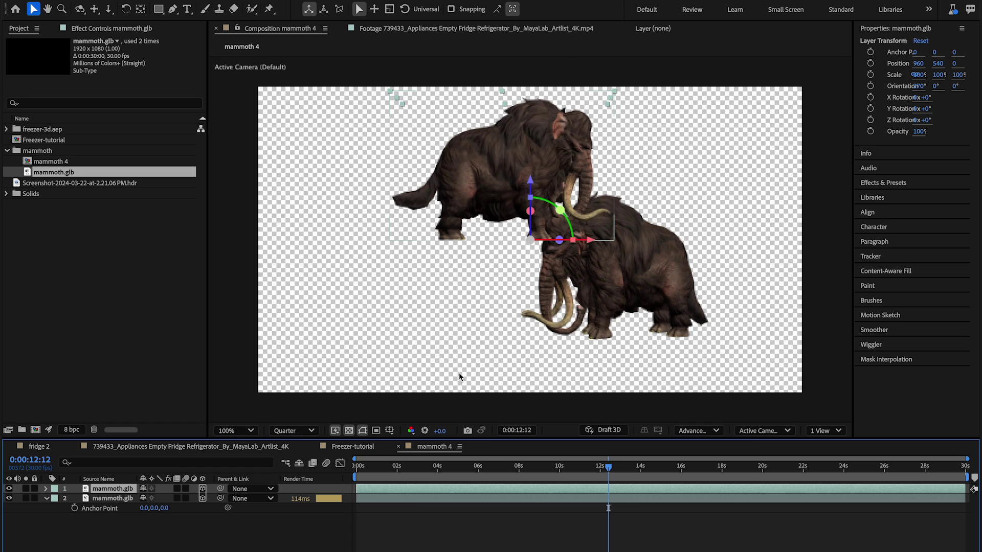
pyautogui.moveTo(531, 185); pyautogui.dragTo(532, 312)
pyautogui.moveTo(585, 368); pyautogui.dragTo(459, 355)
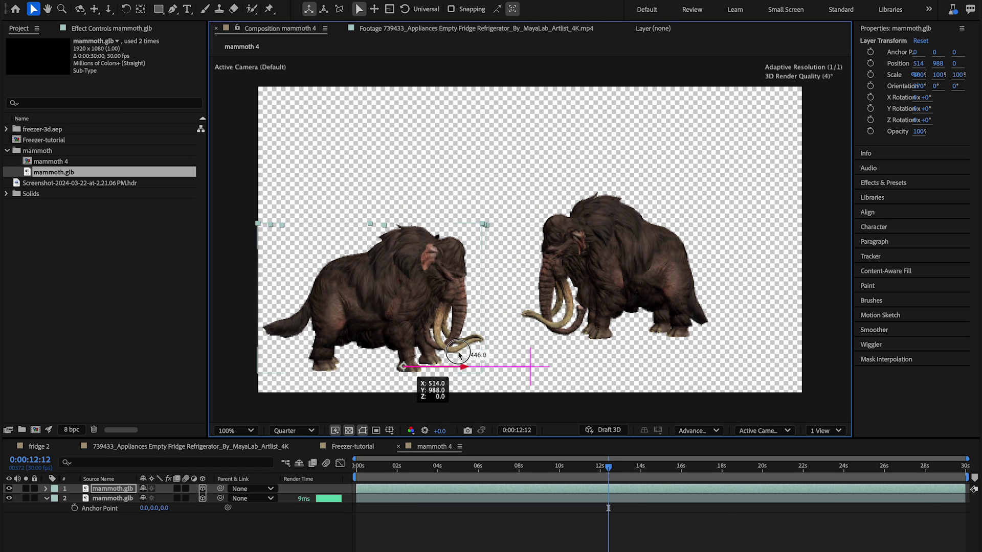
pyautogui.press('s')
pyautogui.moveTo(158, 499); pyautogui.dragTo(138, 498)
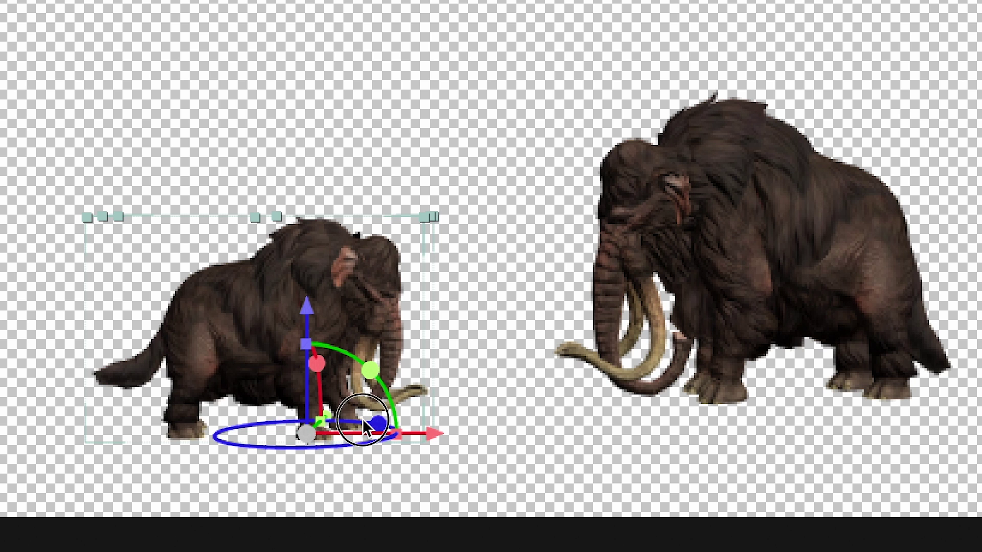
pyautogui.moveTo(430, 347); pyautogui.dragTo(414, 352)
pyautogui.moveTo(331, 429); pyautogui.dragTo(330, 428)
# - Set the smaller mammoth's Animation Options clip to Rise
pyautogui.click(321, 272)
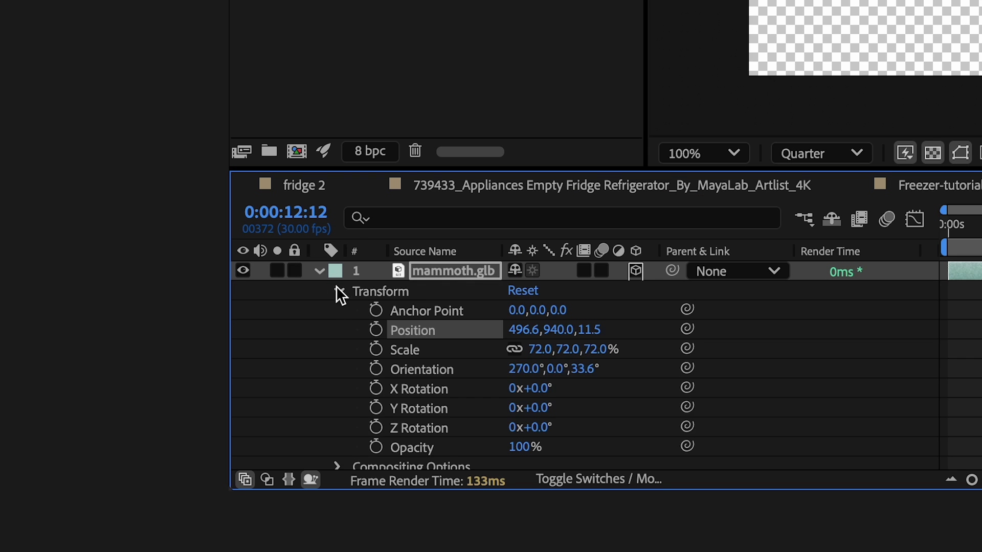
pyautogui.scroll(-3, 335, 358)
pyautogui.click(335, 419)
pyautogui.click(533, 420)
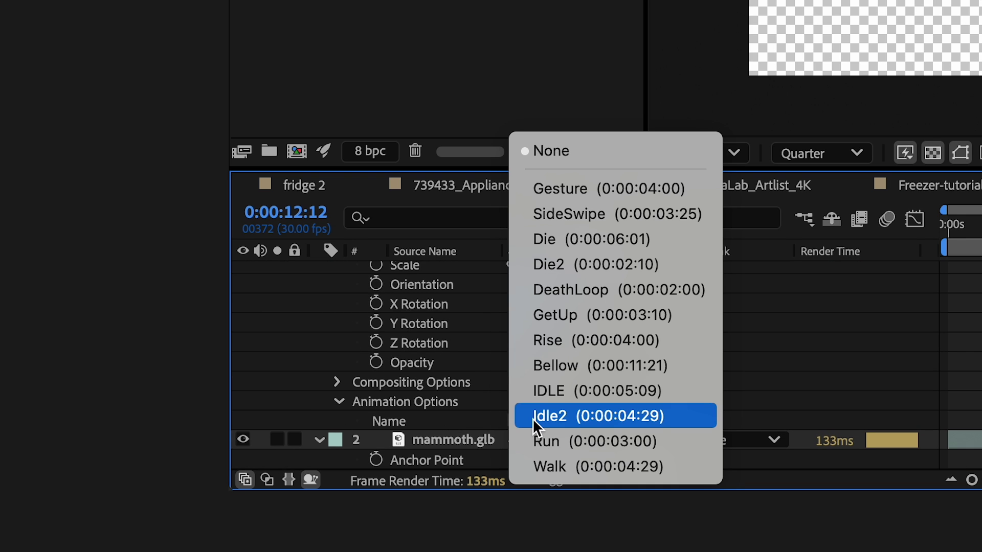
pyautogui.click(575, 339)
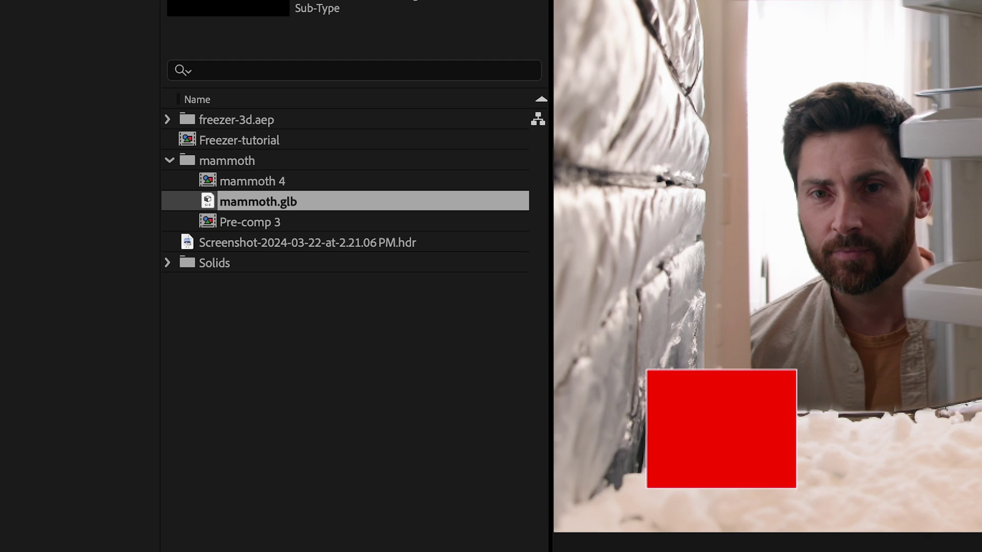
# - Drop mammoth 4 into Freezer-tutorial, hide Shape Layer 1, shift Anchor Point X, and preview
pyautogui.moveTo(321, 186); pyautogui.dragTo(369, 473)
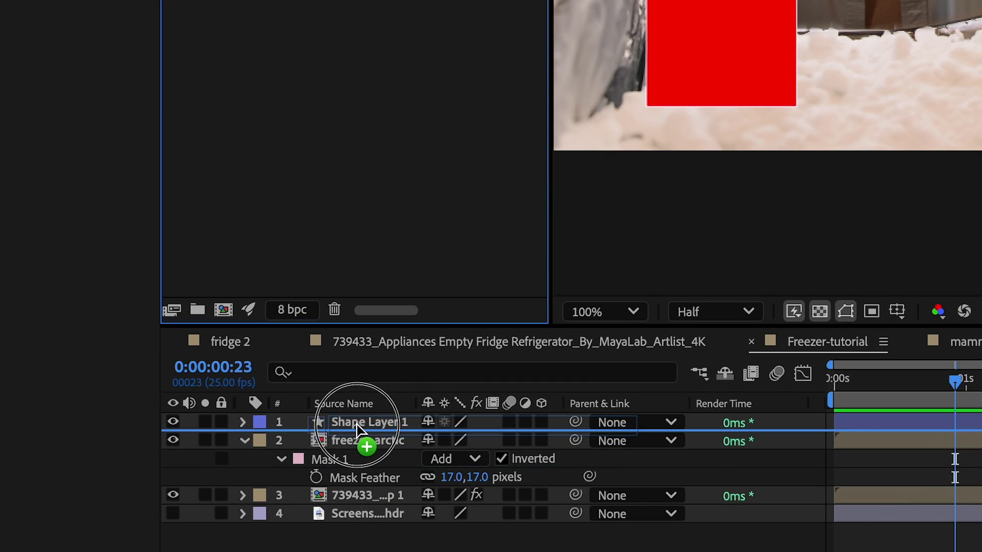
pyautogui.moveTo(357, 423); pyautogui.dragTo(358, 427)
pyautogui.click(172, 422)
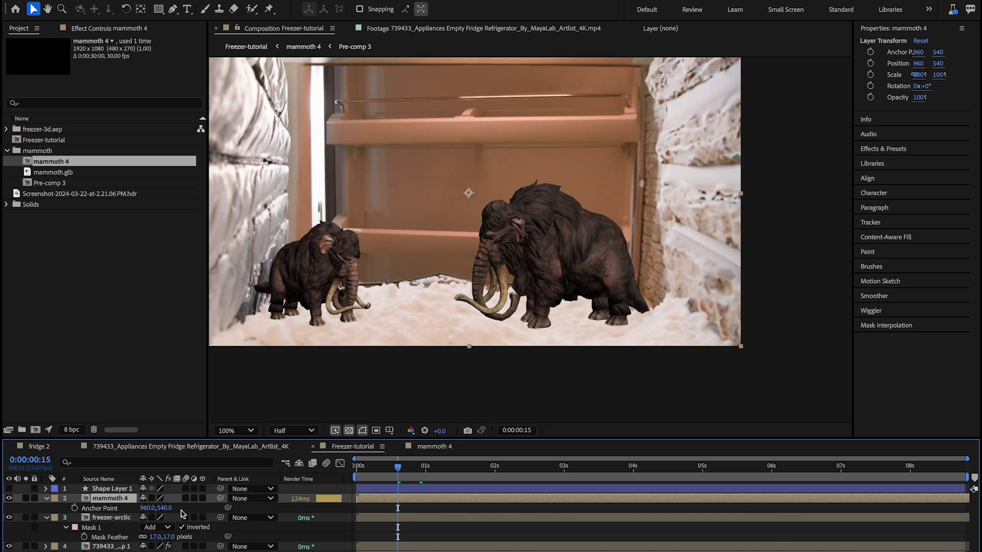
pyautogui.moveTo(145, 508); pyautogui.dragTo(141, 507)
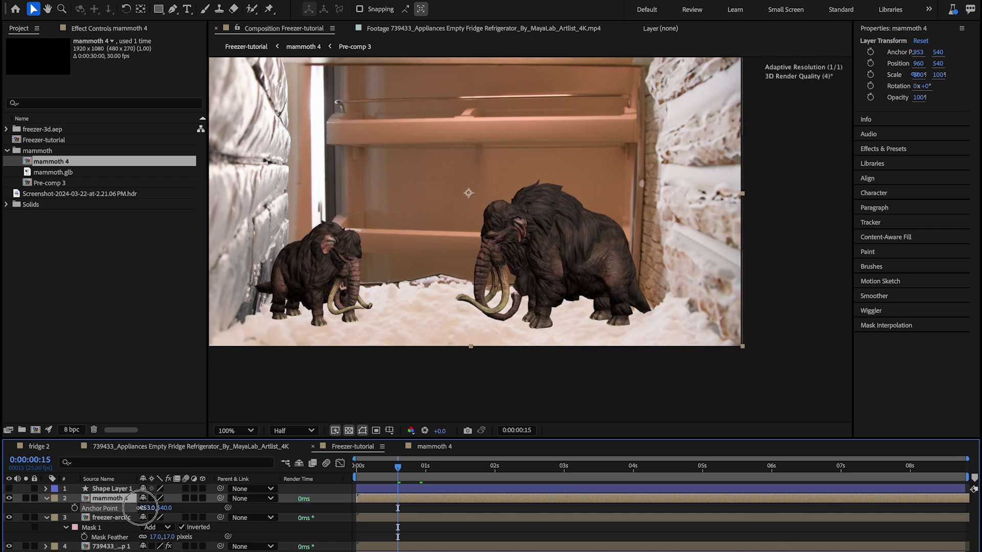
pyautogui.press('space')
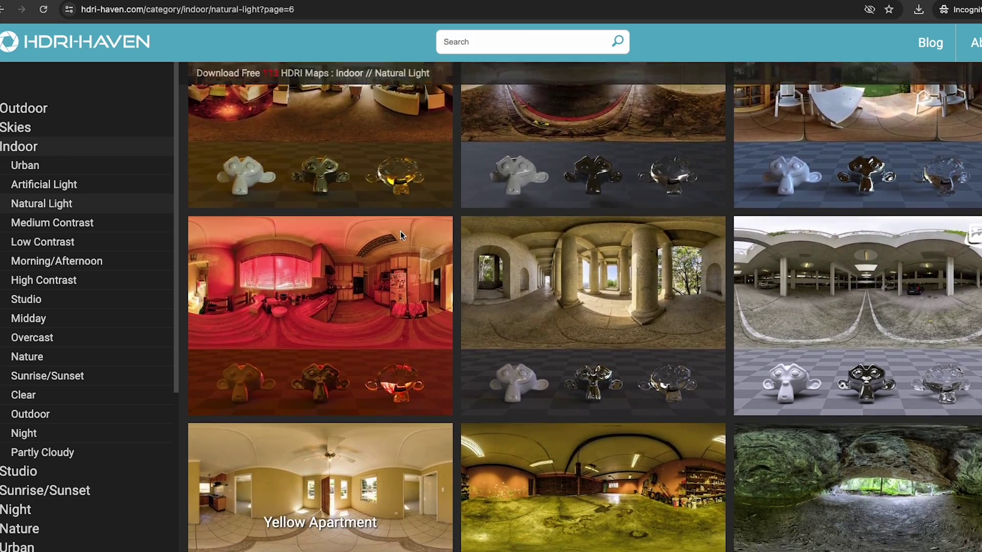
pyautogui.scroll(-5, 400, 235)
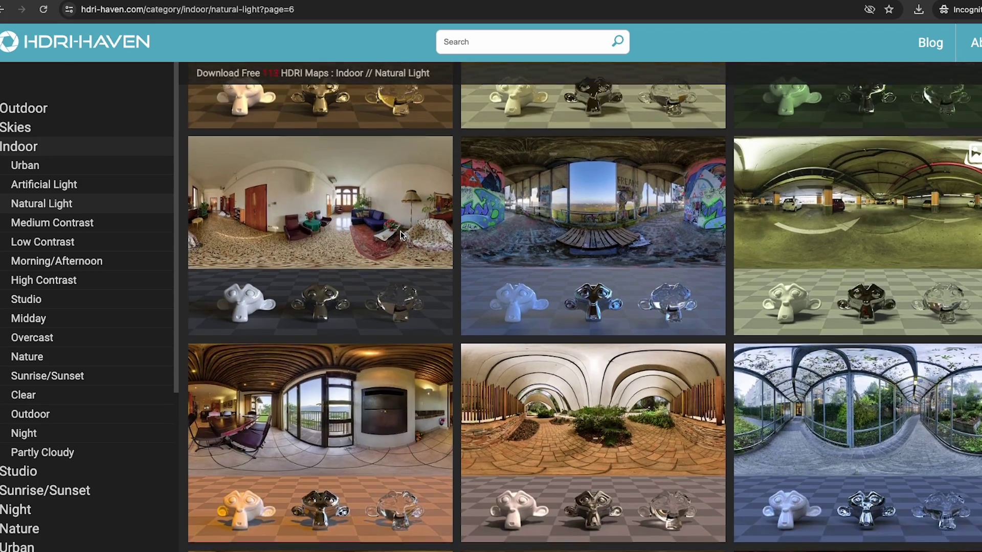
pyautogui.click(437, 210)
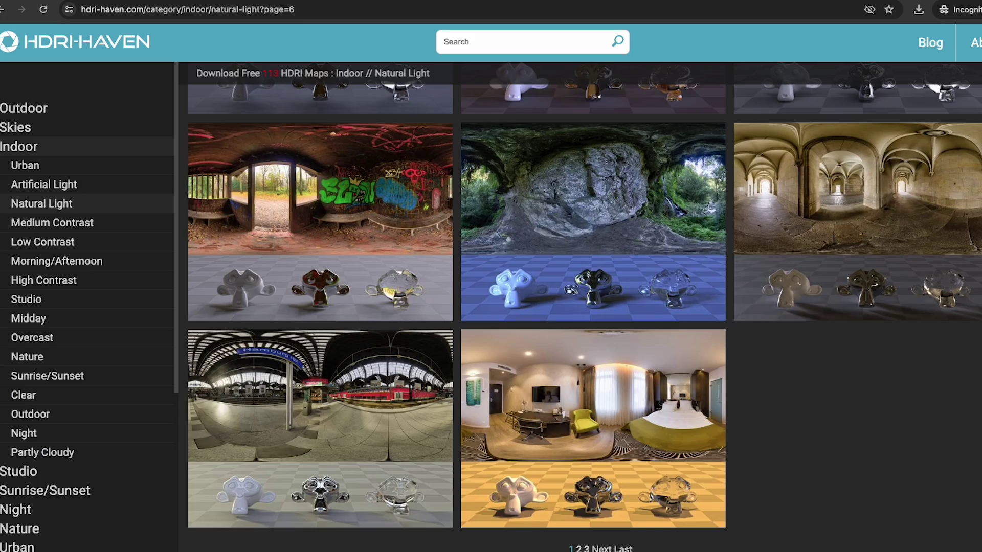
pyautogui.scroll(10, 367, 224)
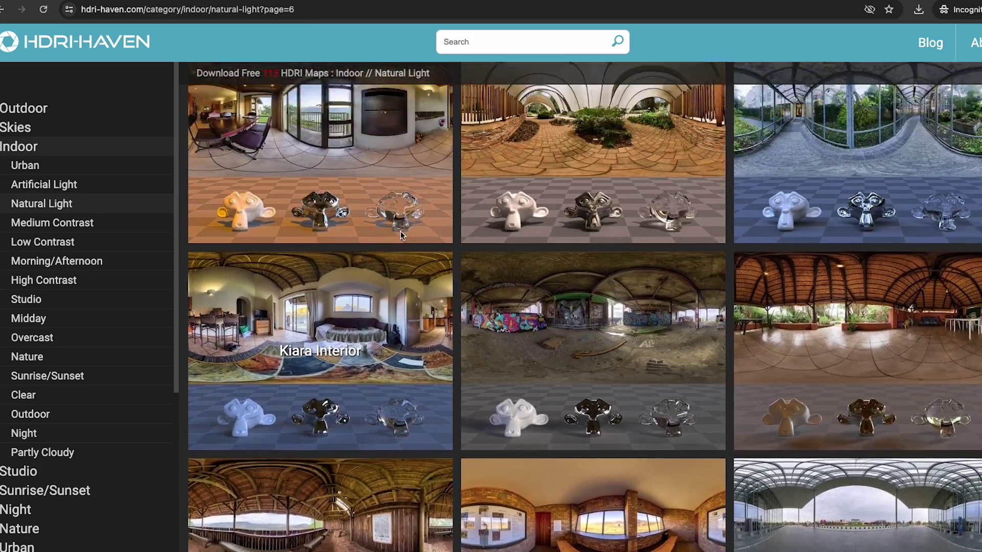
pyautogui.scroll(8, 290, 224)
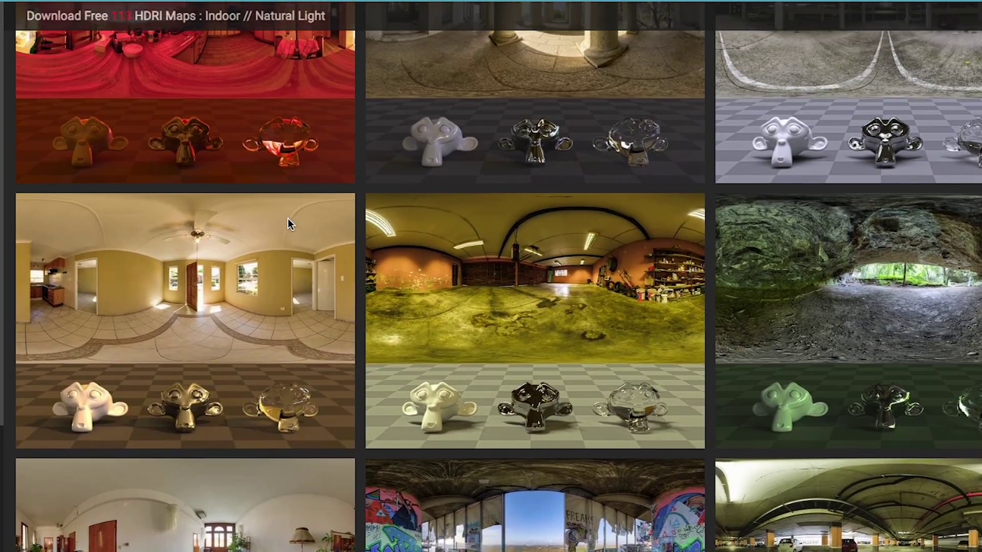
pyautogui.scroll(6, 288, 219)
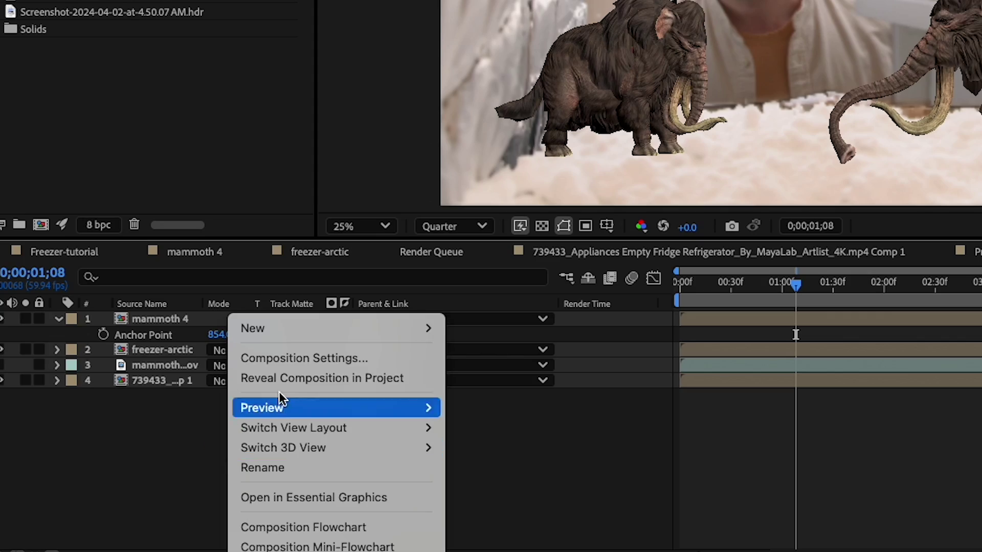
# - Create an environment light, then import missile_launch_facility_01_2k.hdr, add it to the comp and hide it
pyautogui.moveTo(325, 322)
pyautogui.click(481, 398)
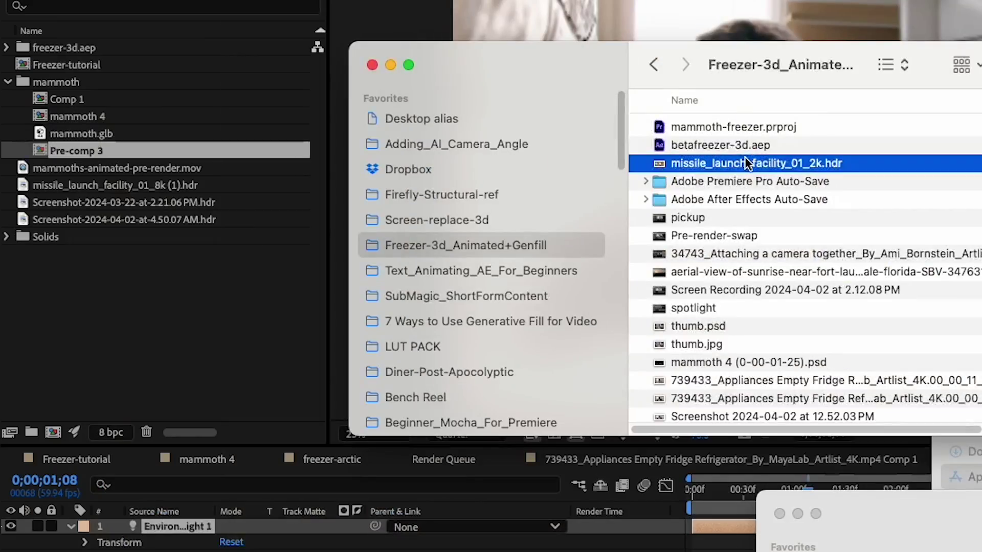
pyautogui.moveTo(745, 156); pyautogui.dragTo(207, 276)
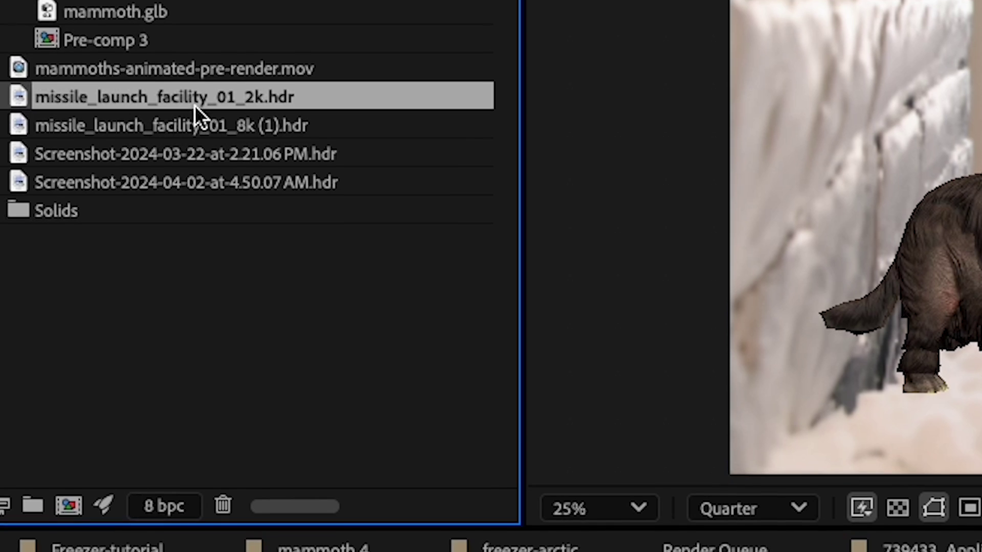
pyautogui.moveTo(191, 113); pyautogui.dragTo(193, 551)
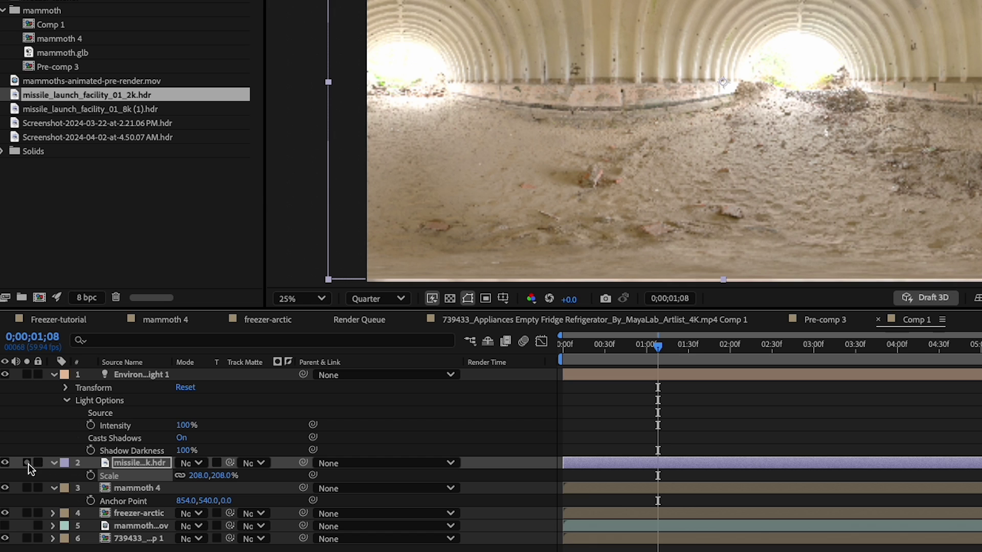
pyautogui.click(5, 463)
# - Set the environment light's Source to missile_launch_facility_01_2k.hdr
pyautogui.click(65, 400)
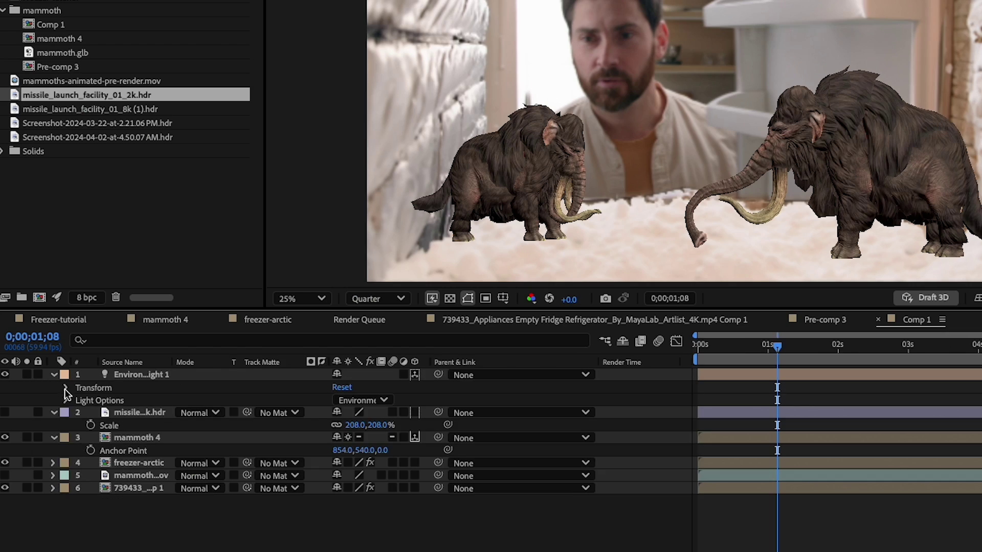
pyautogui.click(66, 400)
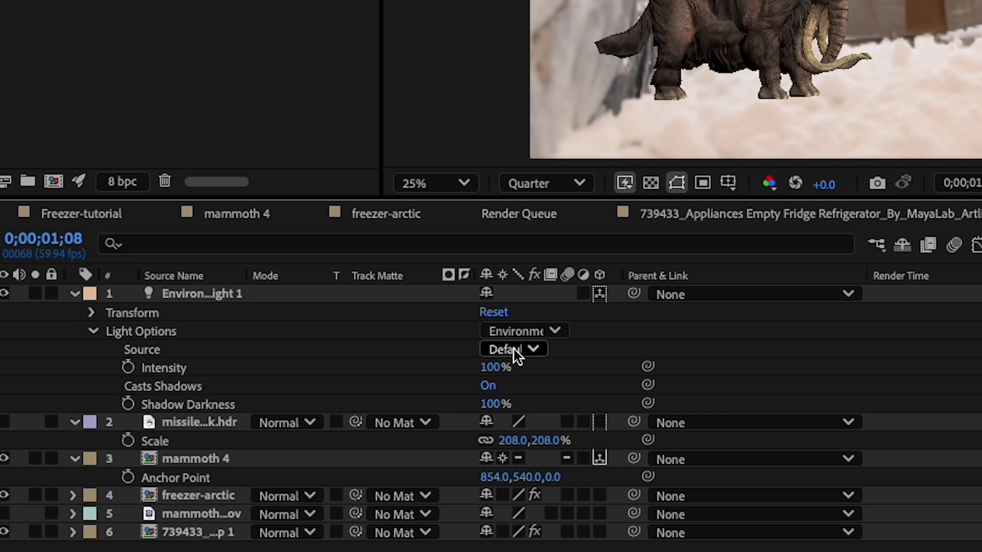
pyautogui.click(355, 412)
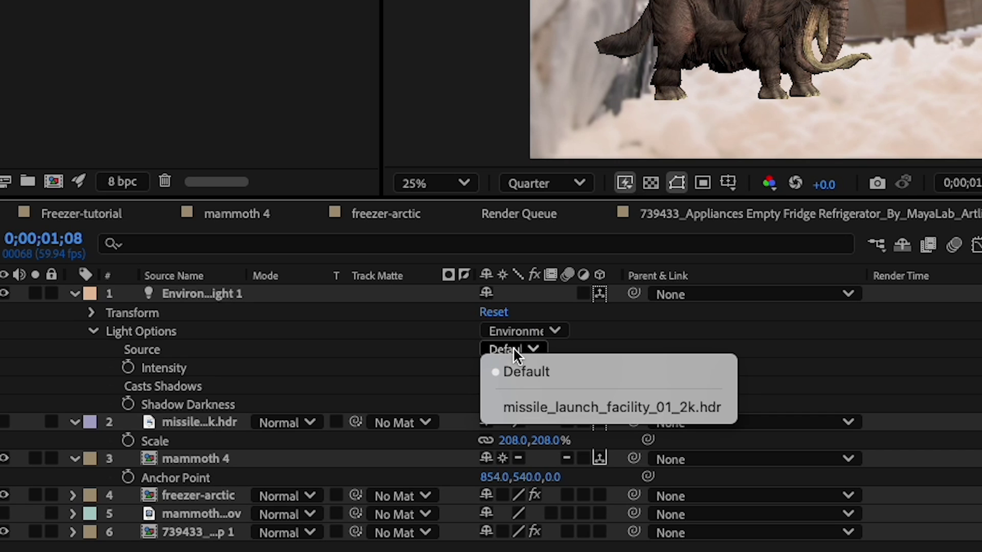
pyautogui.click(557, 402)
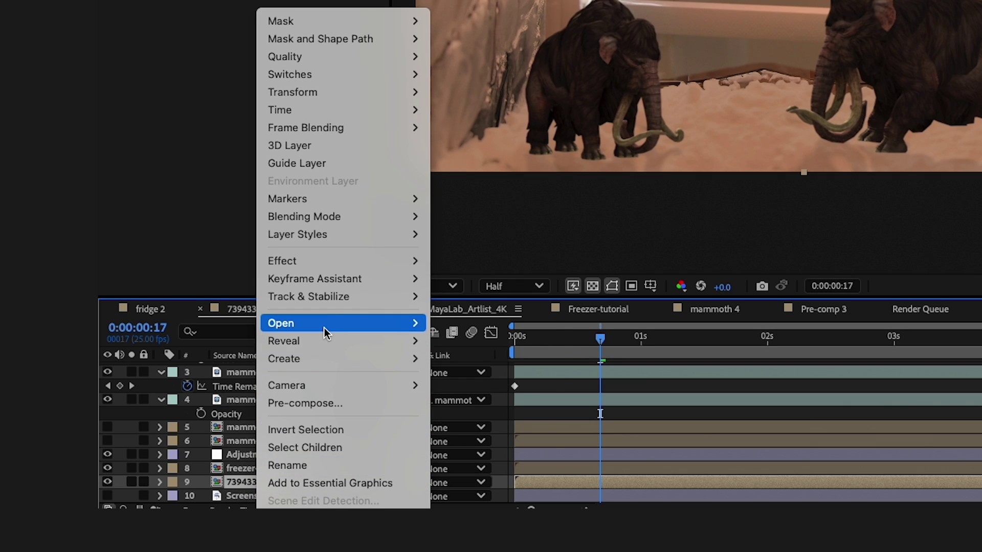
# - Run Track Camera on the fridge footage and solo that layer
pyautogui.moveTo(404, 298)
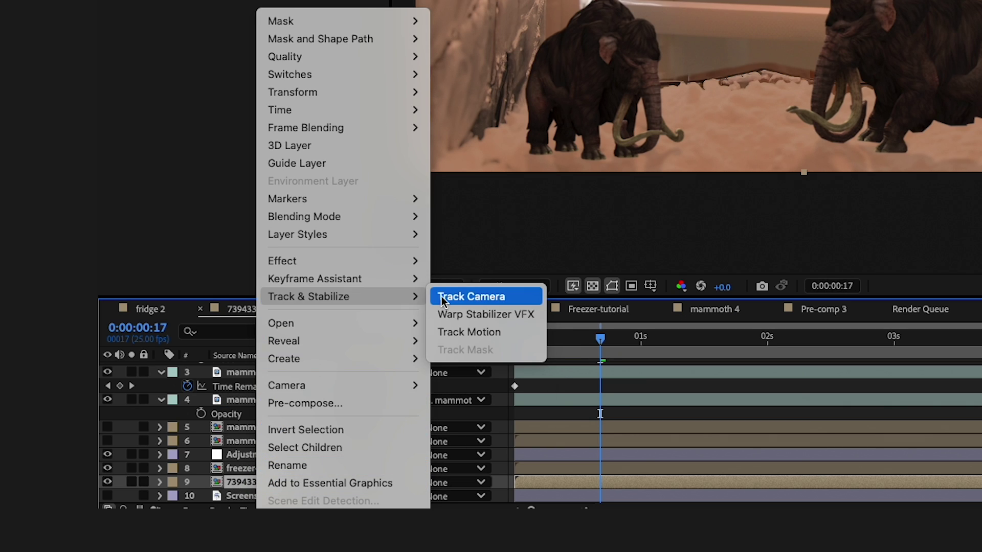
pyautogui.click(451, 296)
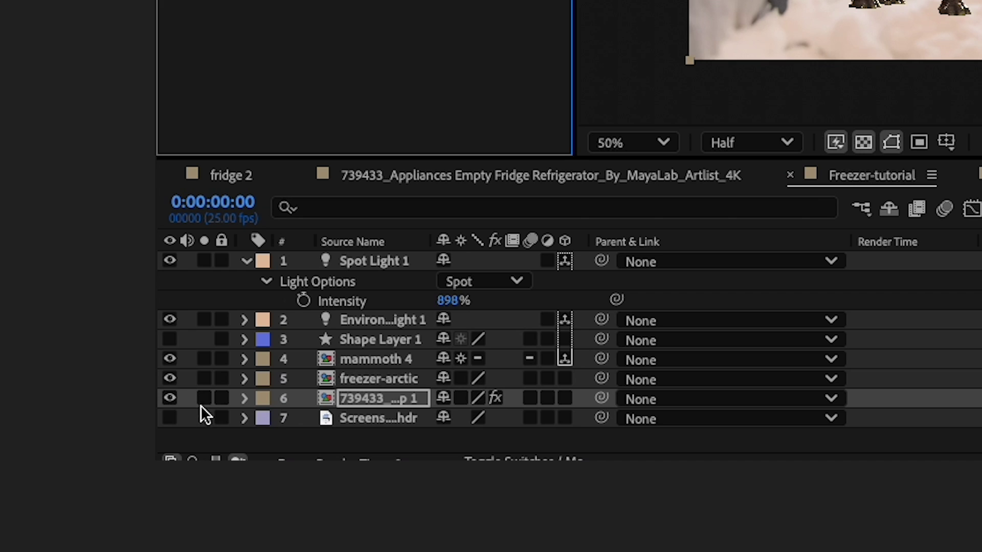
pyautogui.click(206, 402)
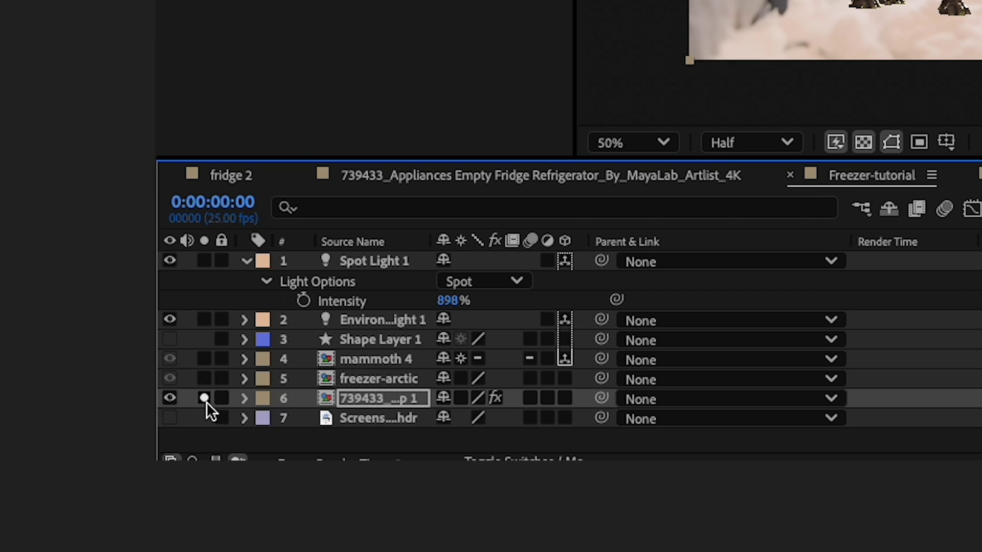
# - Create a solid and camera from a floor track point, then adjust its anchor and lower it
pyautogui.rightClick(689, 345)
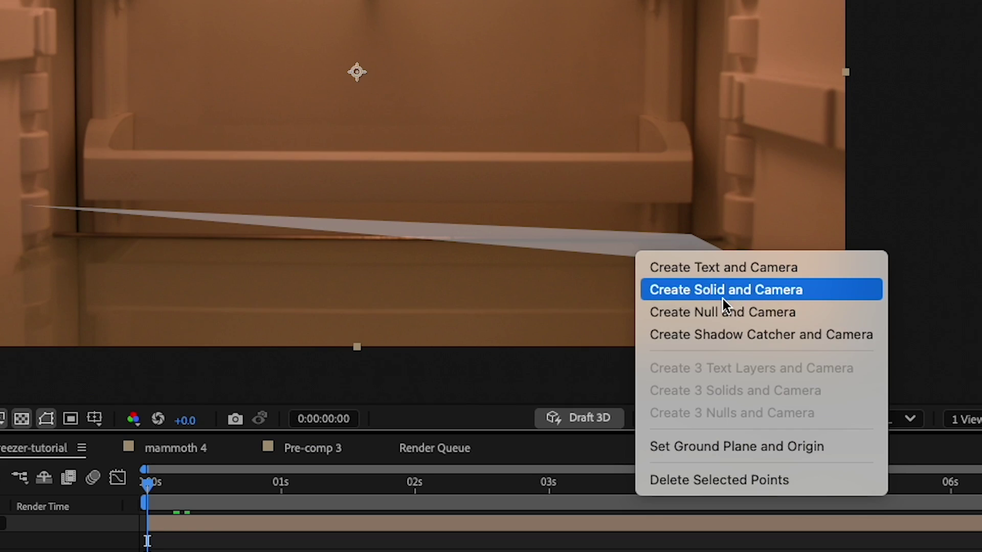
pyautogui.click(751, 376)
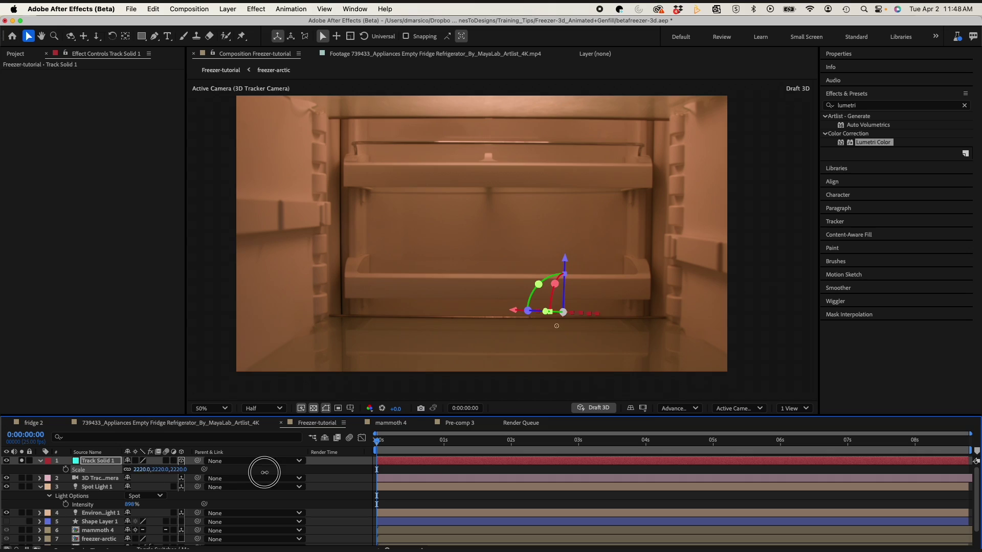
pyautogui.press('r')
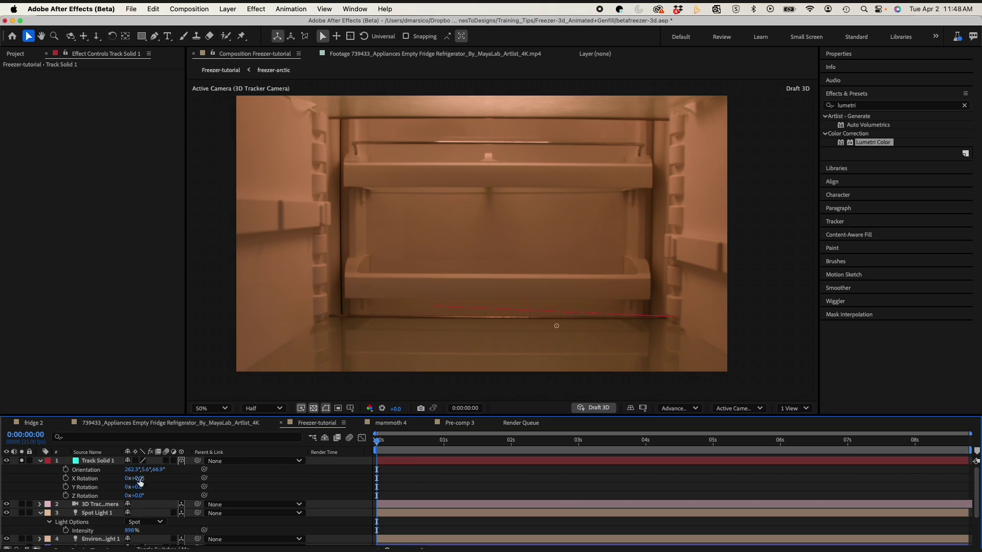
pyautogui.press('a')
pyautogui.moveTo(131, 470); pyautogui.dragTo(148, 470)
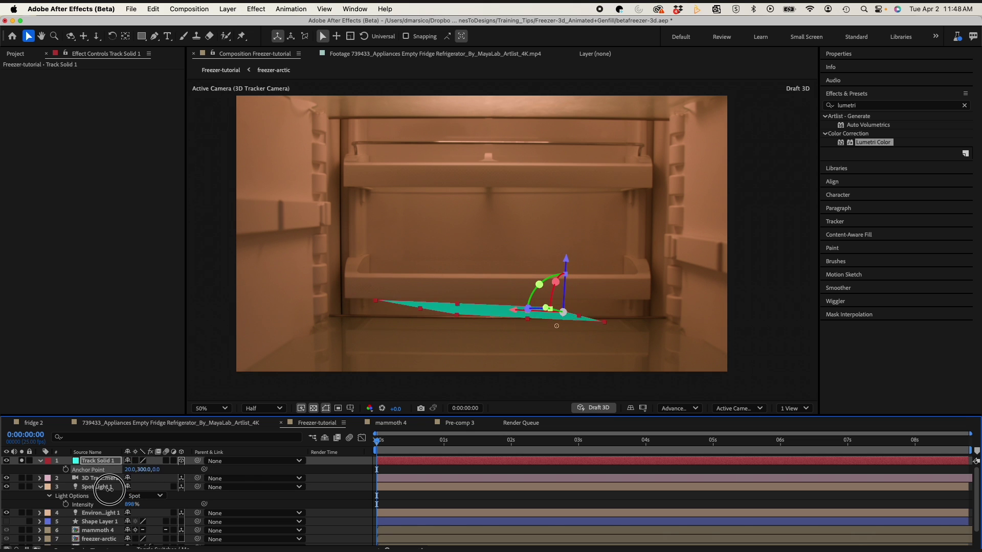
pyautogui.moveTo(566, 268); pyautogui.dragTo(565, 295)
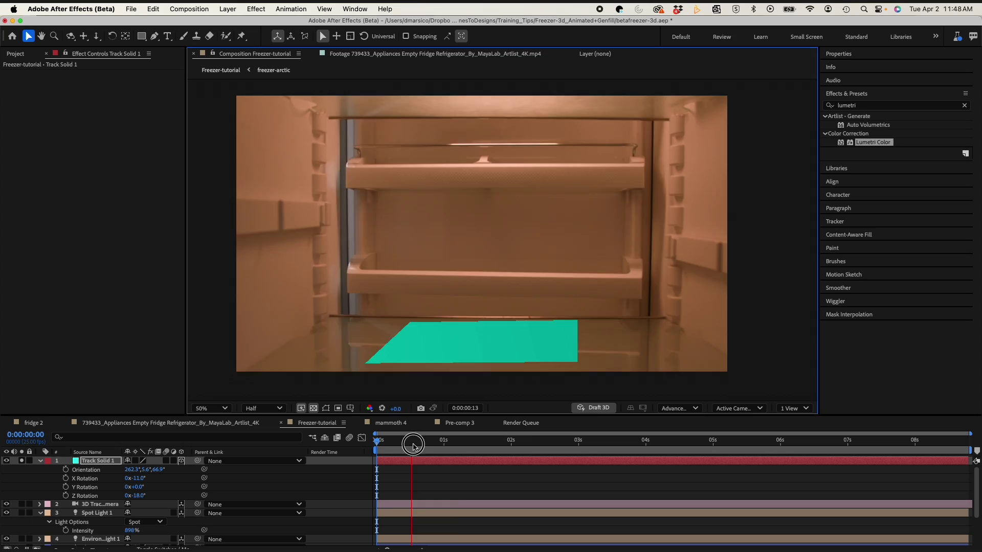
# - Parent mammoth 4 to Track Solid 1, rotate X to 105°, position it, and hide the solid
pyautogui.moveTo(377, 441)
pyautogui.mouseDown()
pyautogui.moveTo(546, 441)
pyautogui.moveTo(377, 441)
pyautogui.mouseUp()
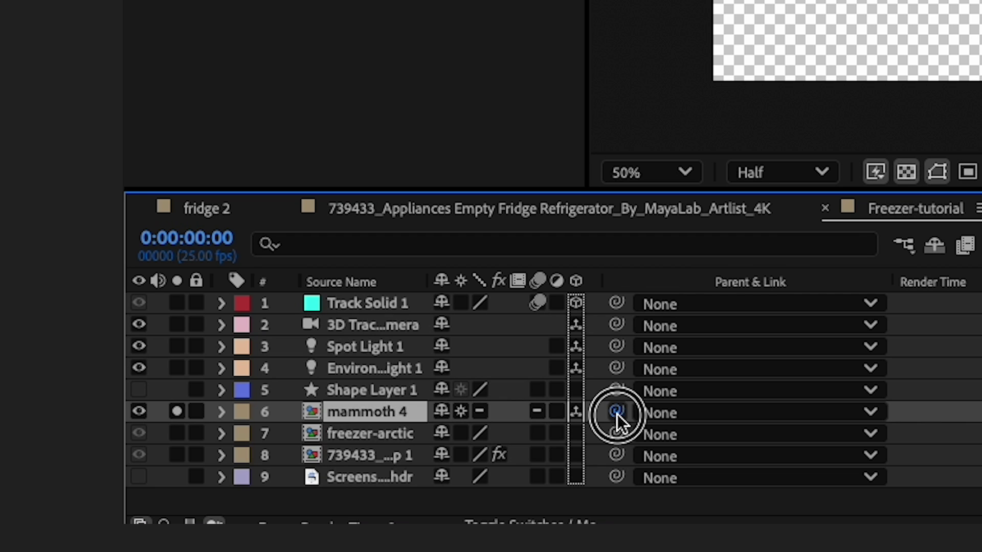
pyautogui.moveTo(618, 414); pyautogui.dragTo(543, 305)
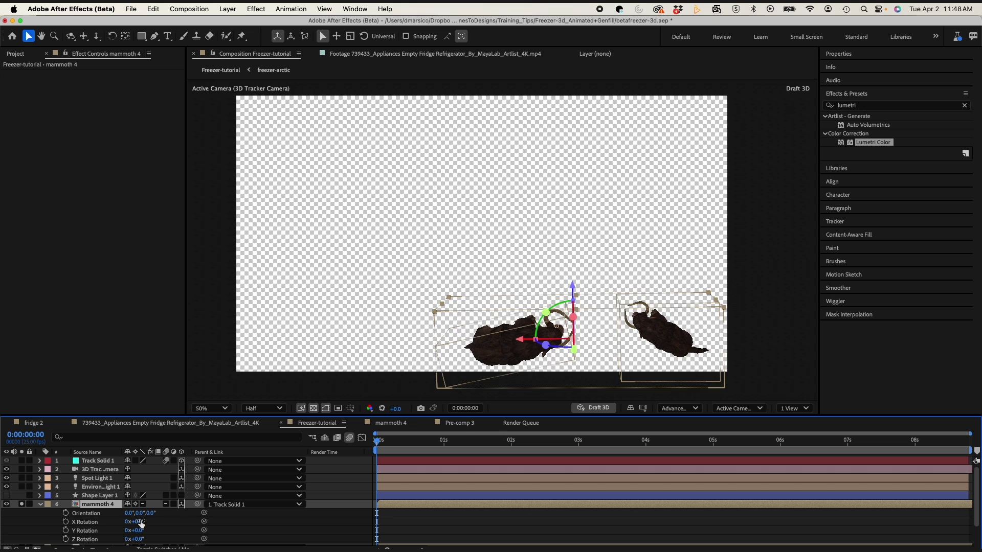
pyautogui.moveTo(138, 522); pyautogui.dragTo(204, 521)
pyautogui.moveTo(573, 264); pyautogui.dragTo(529, 149)
pyautogui.moveTo(578, 241); pyautogui.dragTo(553, 241)
pyautogui.click(7, 460)
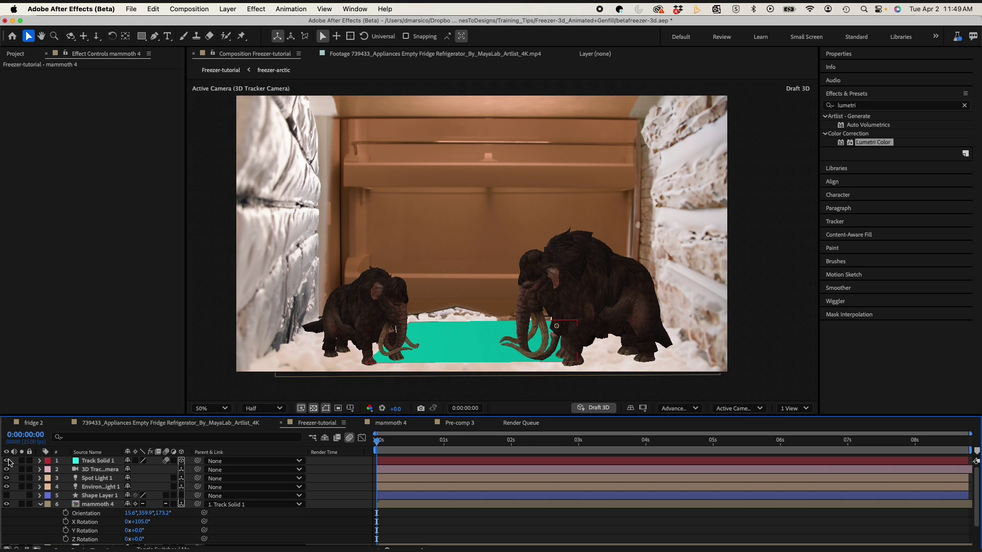
pyautogui.click(7, 461)
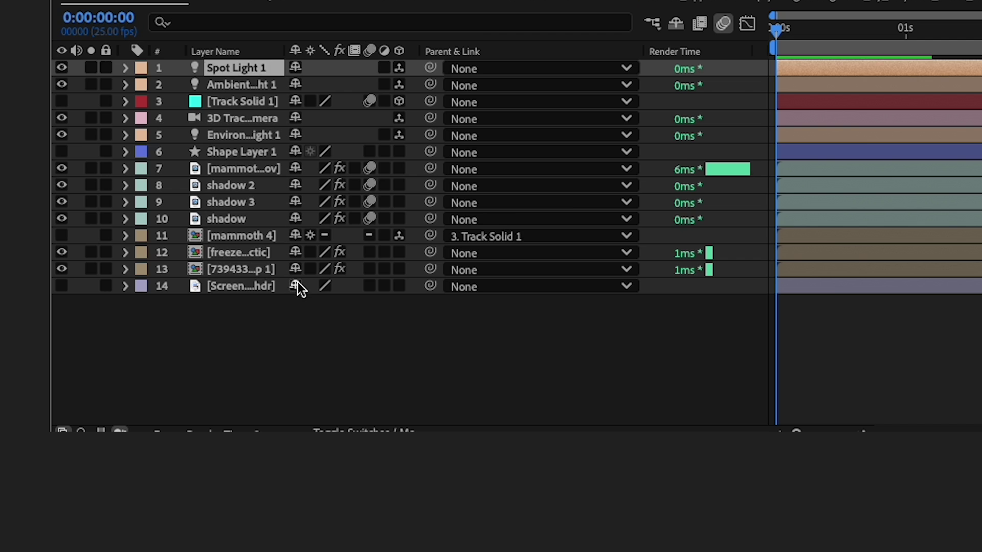
# - Replace the existing spot light with a new Spot Light 1
pyautogui.press('Delete')
pyautogui.rightClick(330, 319)
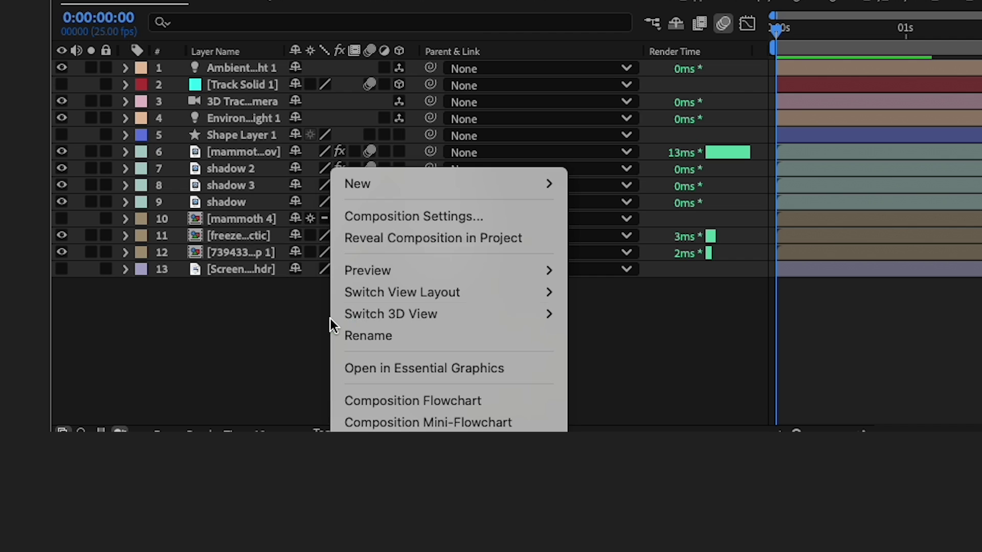
pyautogui.moveTo(422, 180)
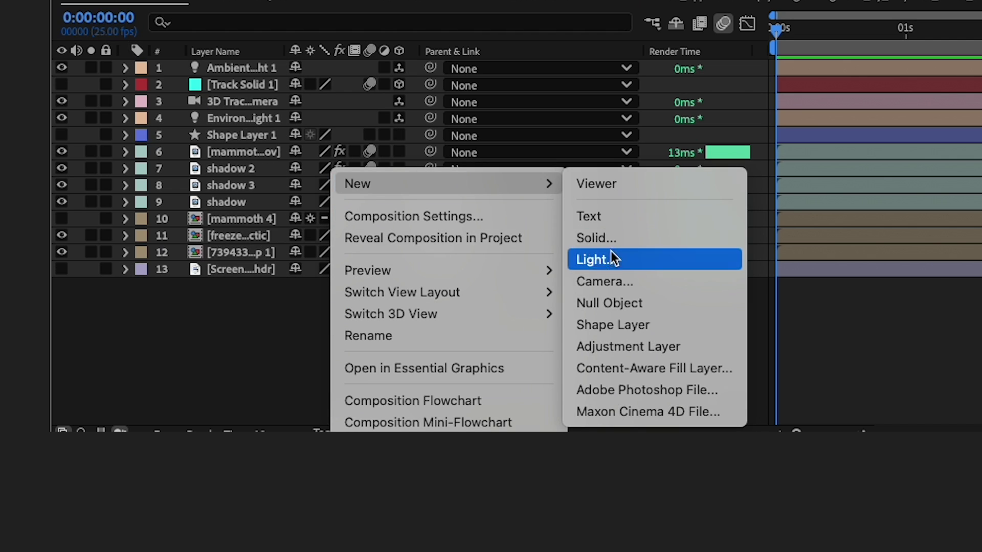
pyautogui.click(610, 250)
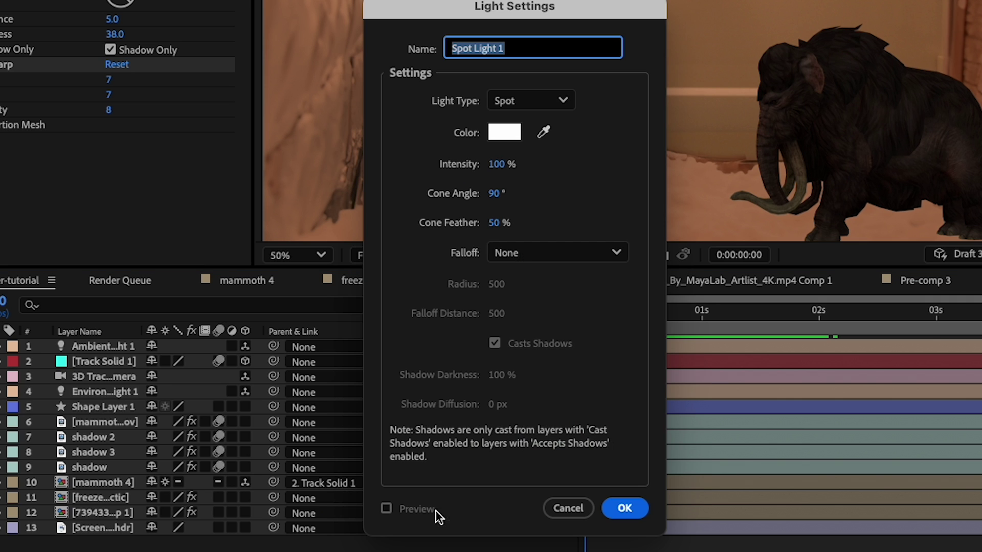
pyautogui.click(624, 509)
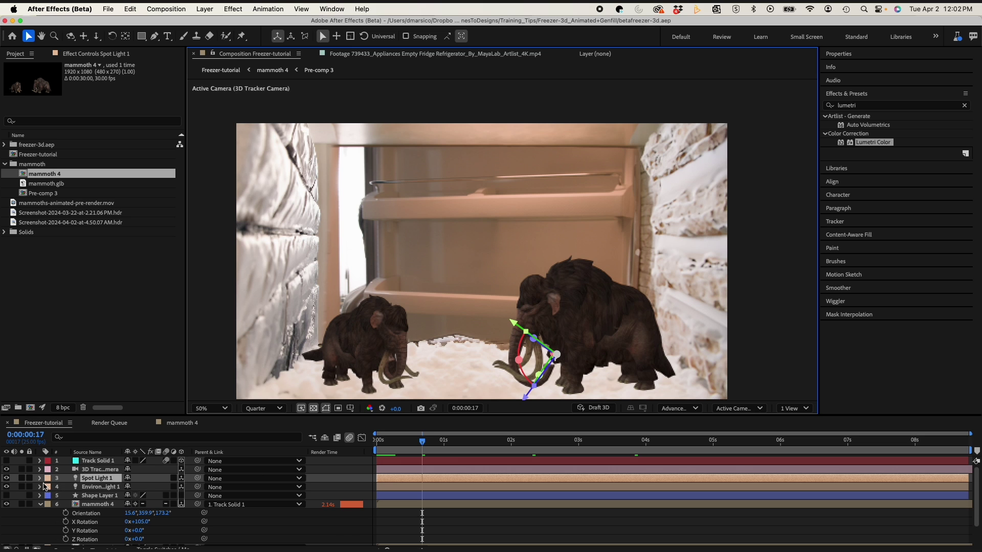
# - Solo the light and mammoth on black, then move Spot Light 1 up-left and aim it at the mammoths
pyautogui.click(22, 478)
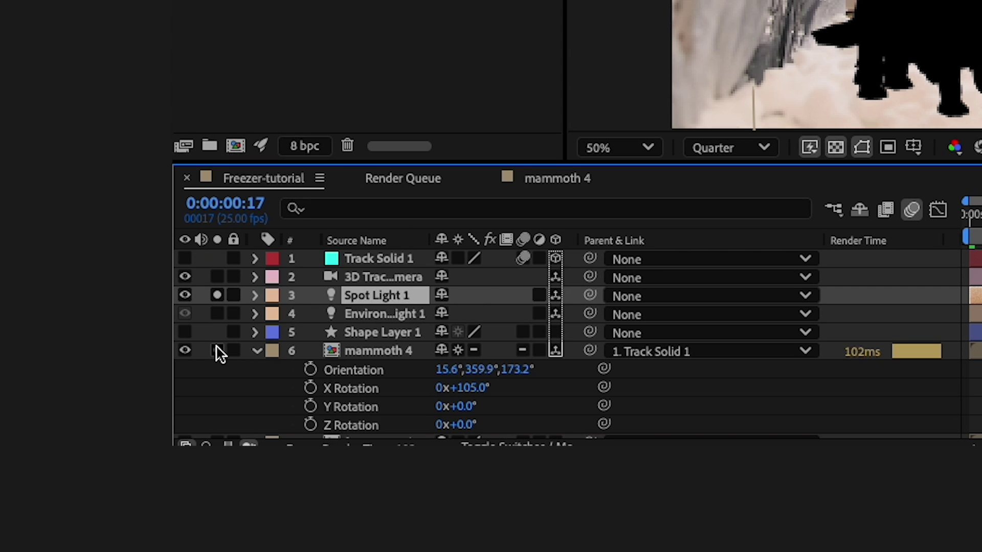
pyautogui.click(217, 350)
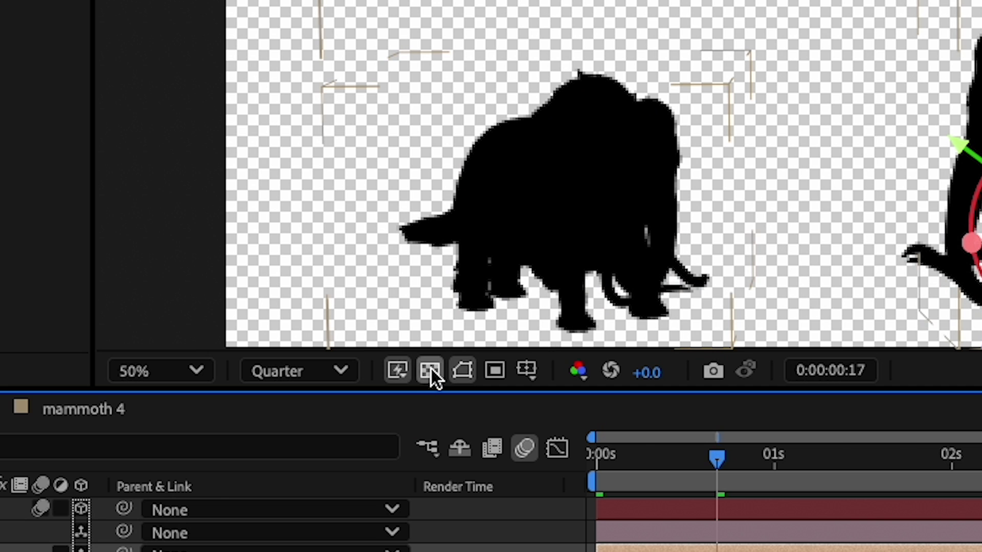
pyautogui.click(430, 369)
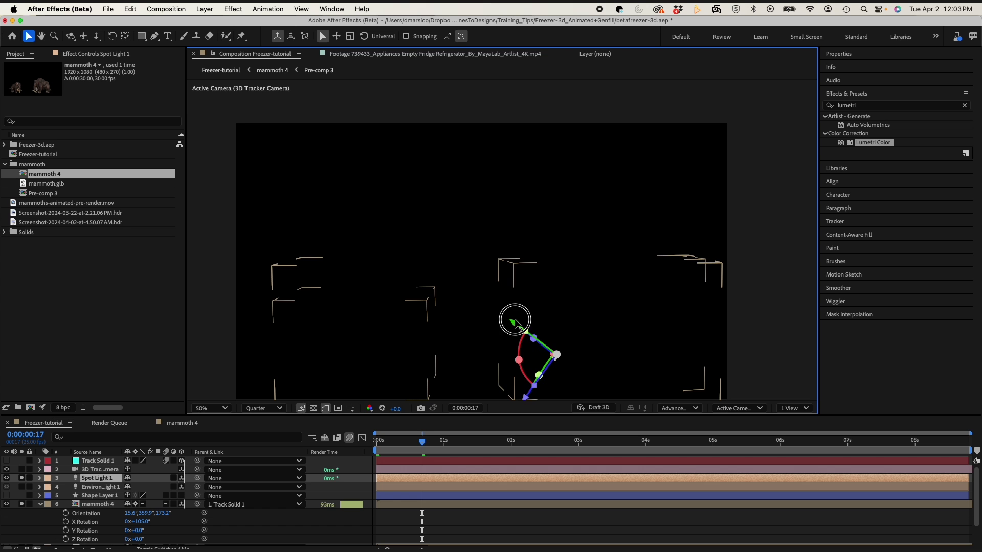
pyautogui.moveTo(515, 322); pyautogui.dragTo(363, 211)
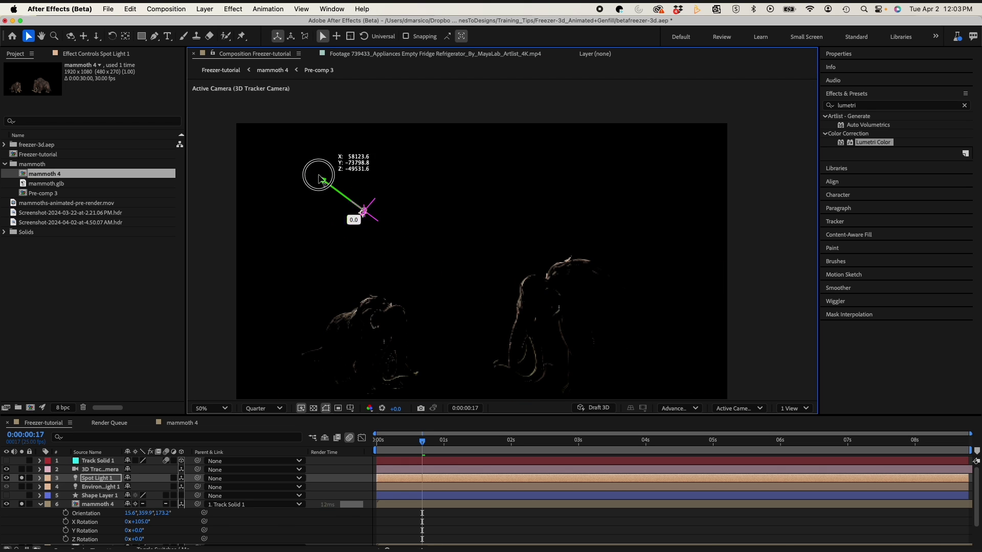
pyautogui.moveTo(319, 179); pyautogui.dragTo(368, 231)
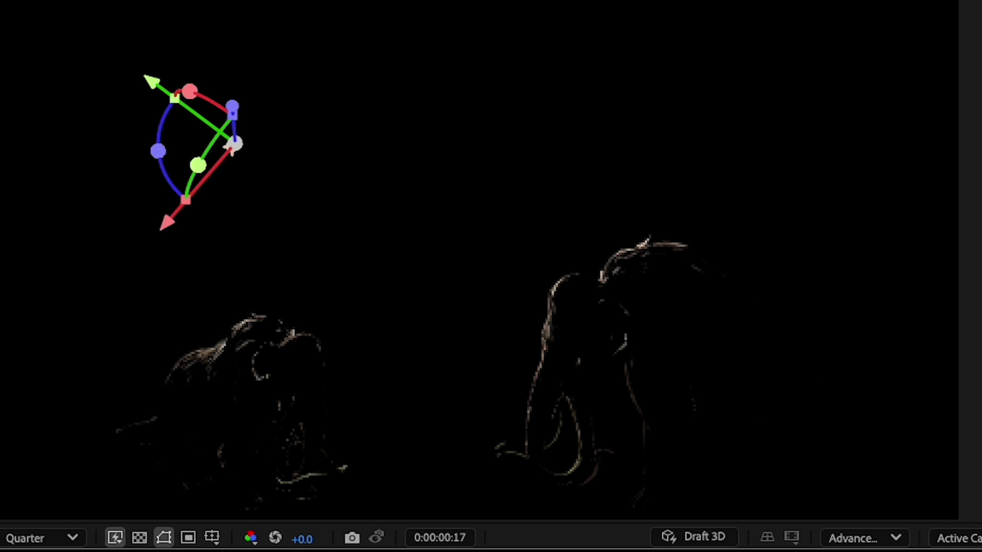
pyautogui.hotkey('ctrl', 'shift', 'a')
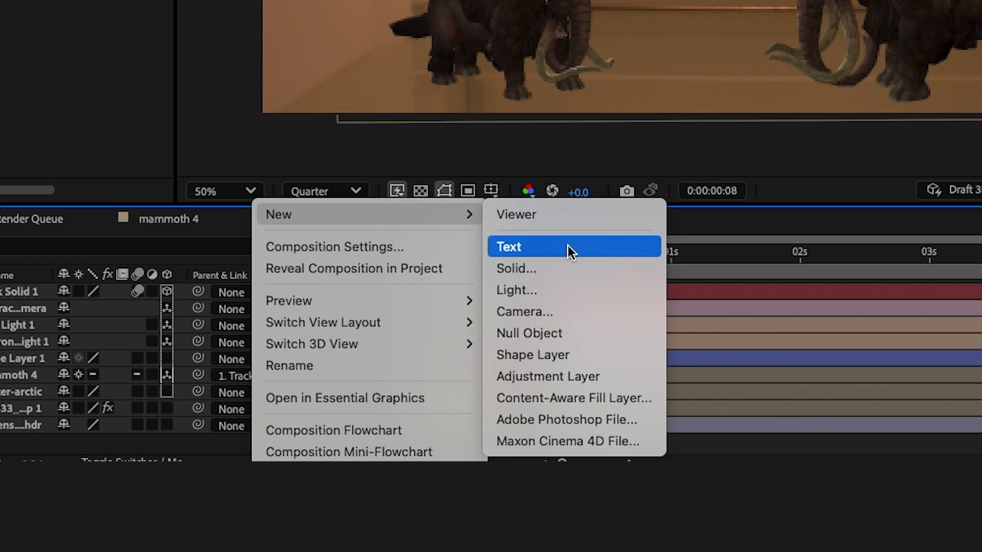
# - Add Ambient Light 1 and raise its intensity to about 128%
pyautogui.click(575, 535)
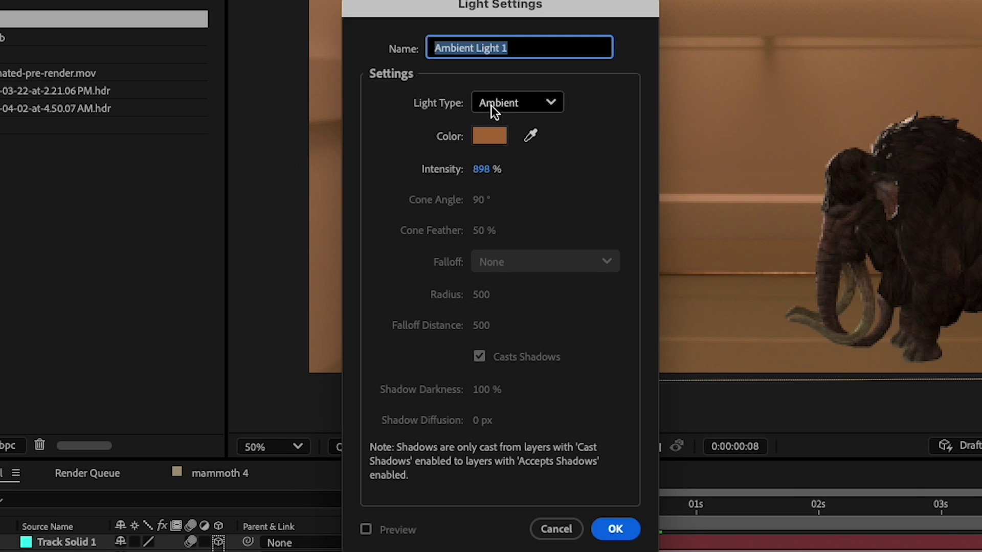
pyautogui.click(615, 528)
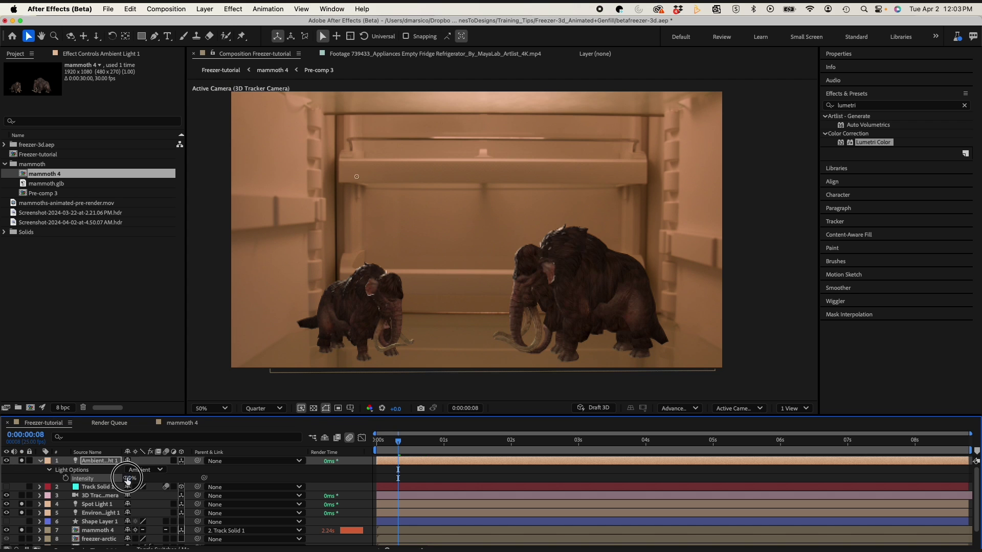
pyautogui.moveTo(127, 480); pyautogui.dragTo(156, 481)
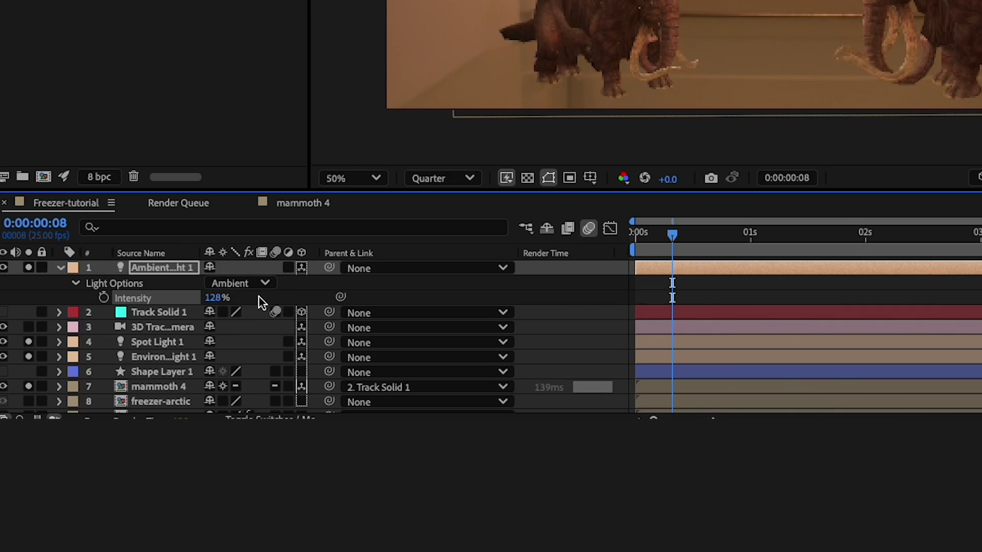
# - Reveal the Intensity property of the spot, environment and ambient lights
pyautogui.click(155, 345)
pyautogui.press('t')
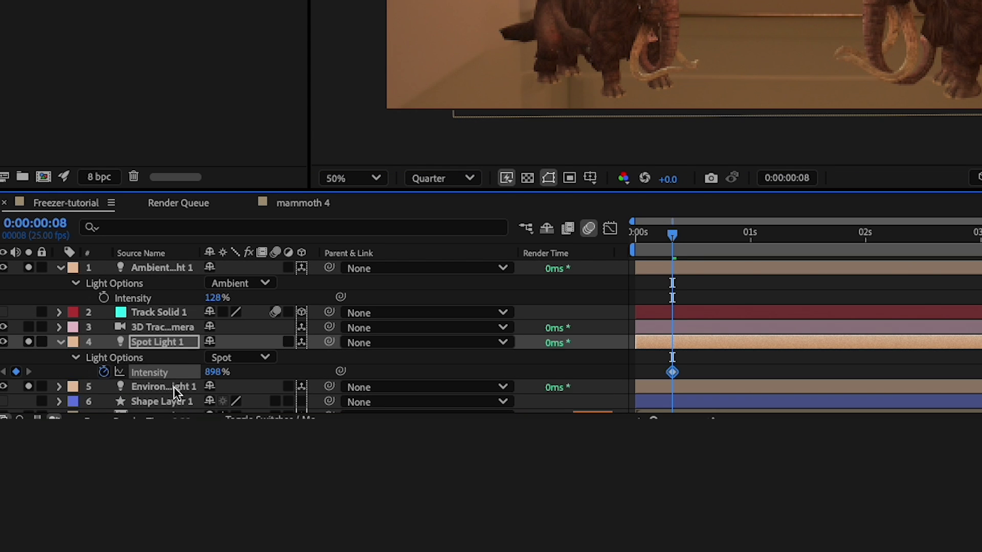
pyautogui.click(174, 388)
pyautogui.press('t')
pyautogui.click(158, 270)
pyautogui.press('t')
pyautogui.press('t')
# - Keyframe ambient intensity, dropping to about 58% at frame 19, plus a spot light intensity key at frame 19
pyautogui.click(103, 298)
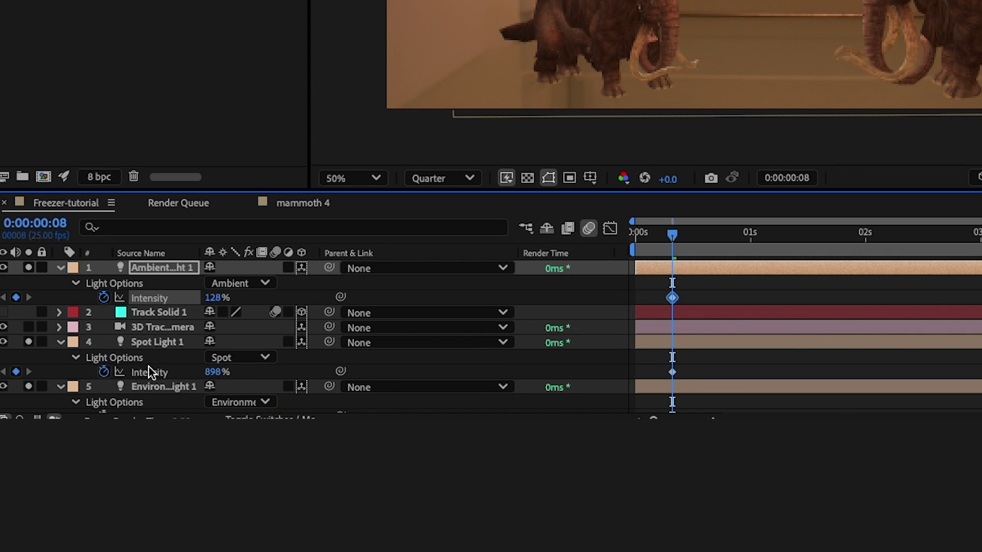
pyautogui.moveTo(673, 243); pyautogui.dragTo(726, 241)
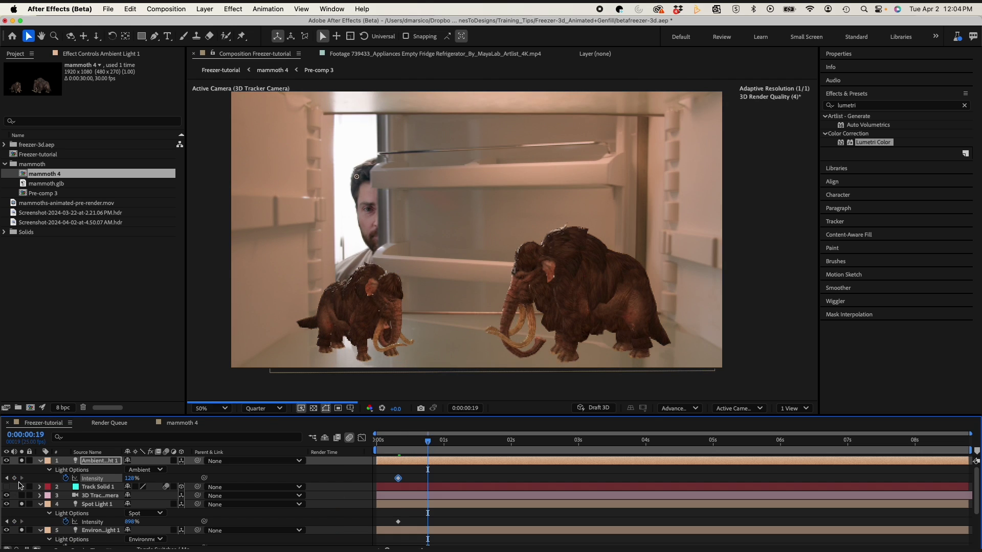
pyautogui.moveTo(132, 478); pyautogui.dragTo(96, 479)
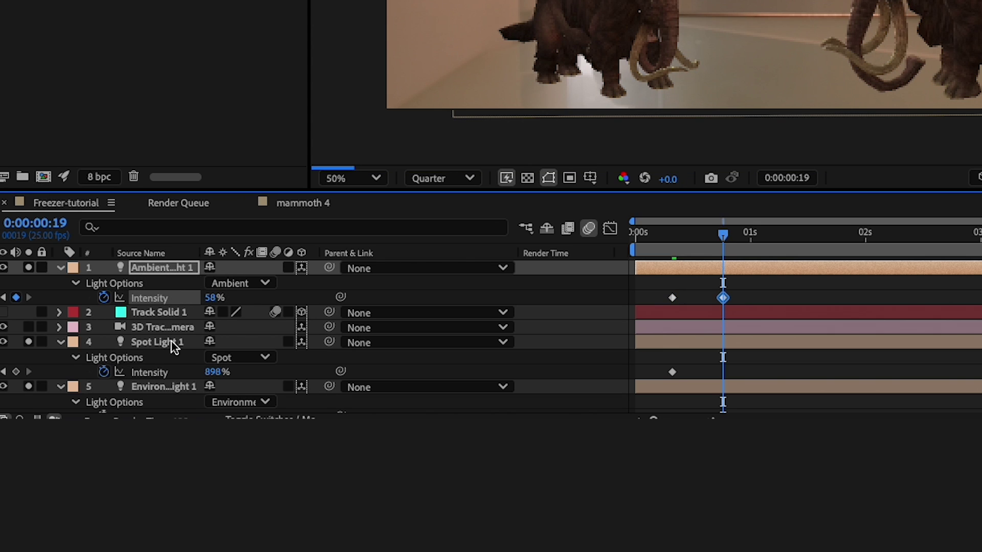
pyautogui.scroll(-1, 174, 348)
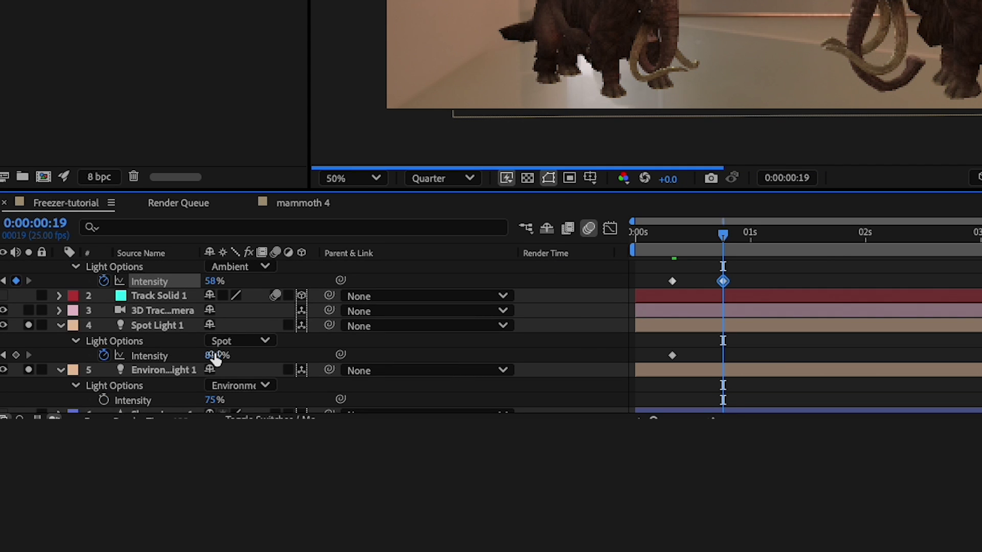
pyautogui.click(15, 512)
pyautogui.click(6, 511)
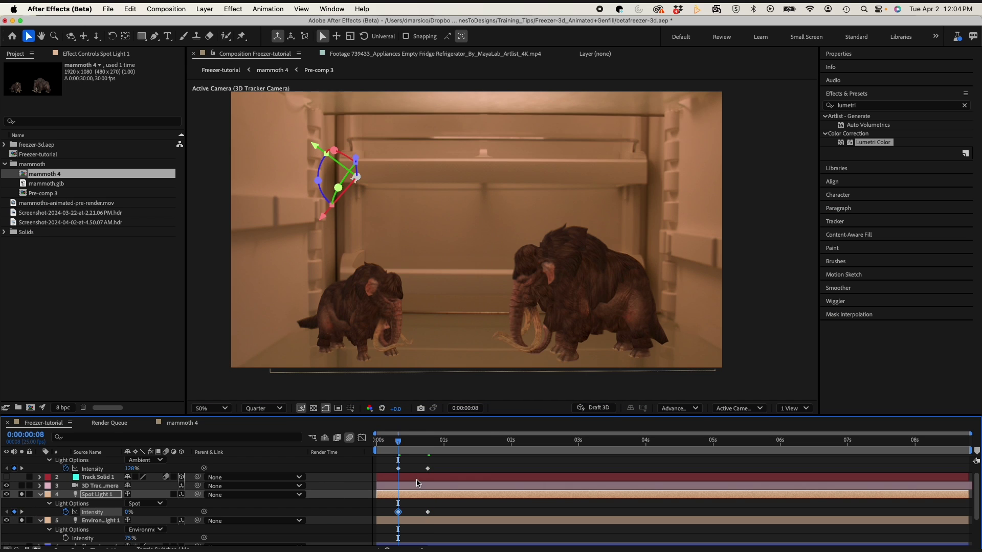
pyautogui.moveTo(399, 444); pyautogui.dragTo(423, 448)
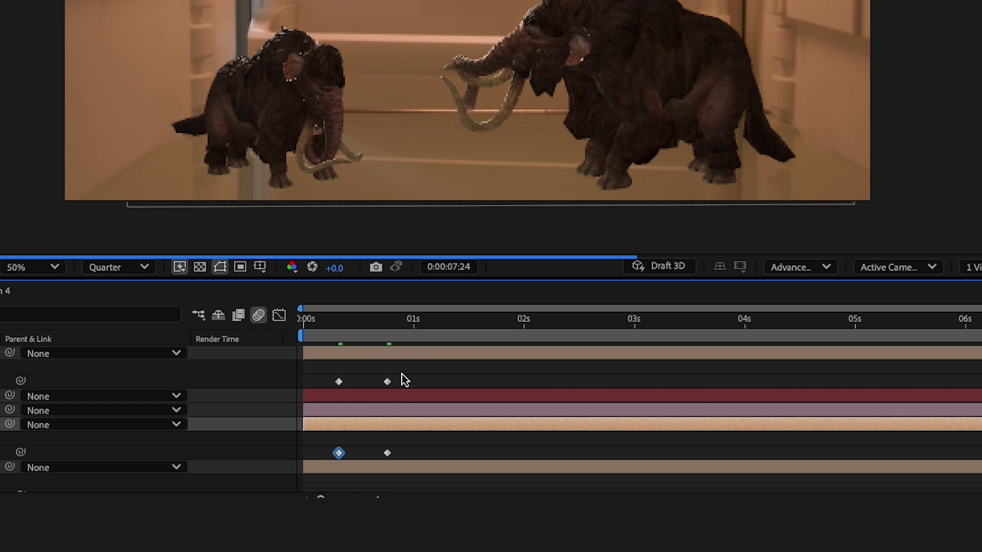
# - Paste the four light intensity keyframes reversed near the end of the clip and align them
pyautogui.moveTo(402, 376); pyautogui.dragTo(329, 458)
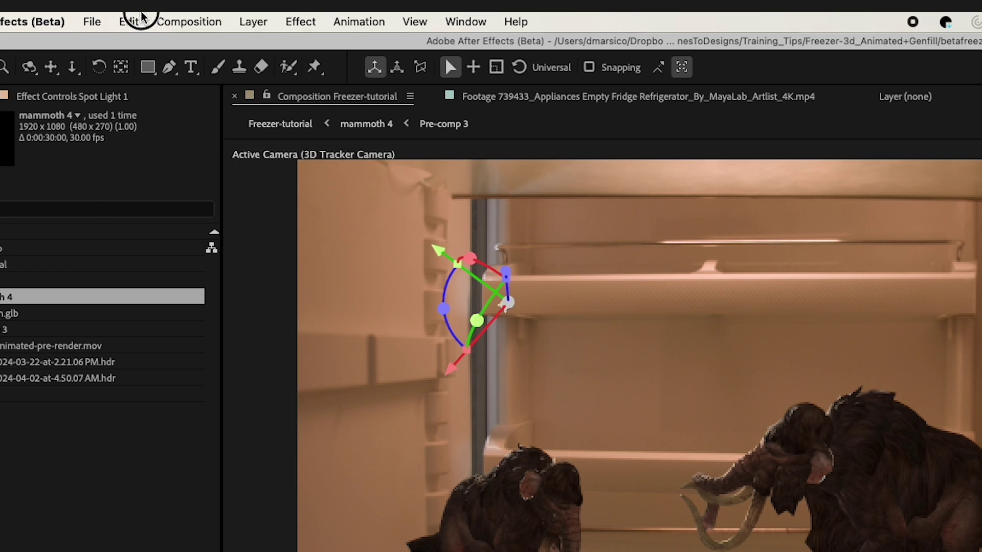
pyautogui.click(137, 20)
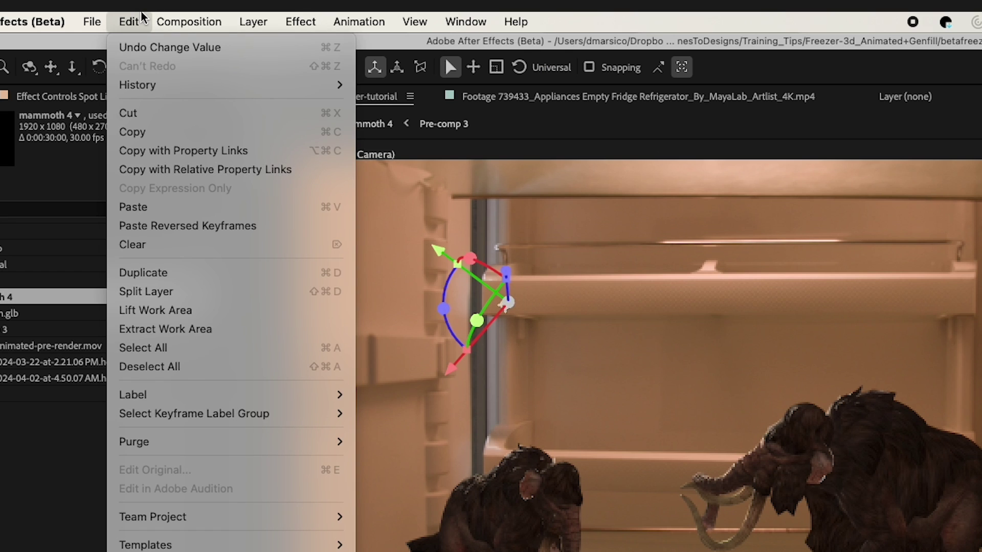
pyautogui.click(174, 225)
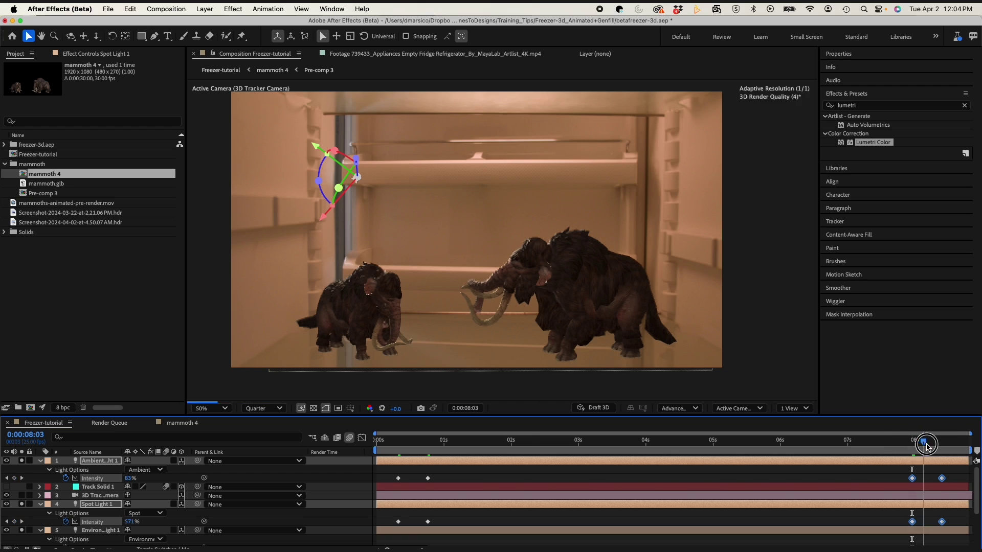
pyautogui.moveTo(927, 446); pyautogui.dragTo(943, 448)
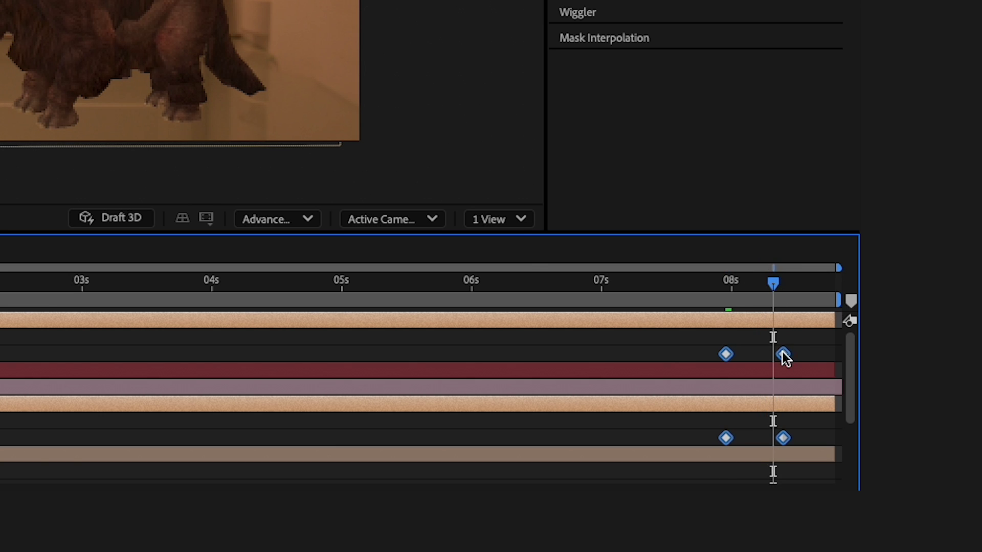
pyautogui.moveTo(783, 353); pyautogui.dragTo(774, 353)
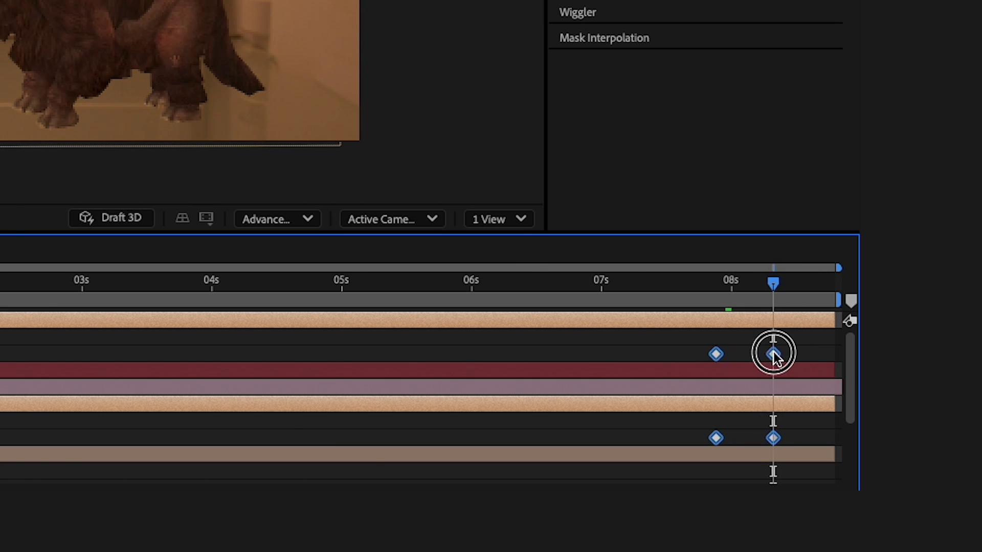
pyautogui.moveTo(893, 442); pyautogui.dragTo(930, 441)
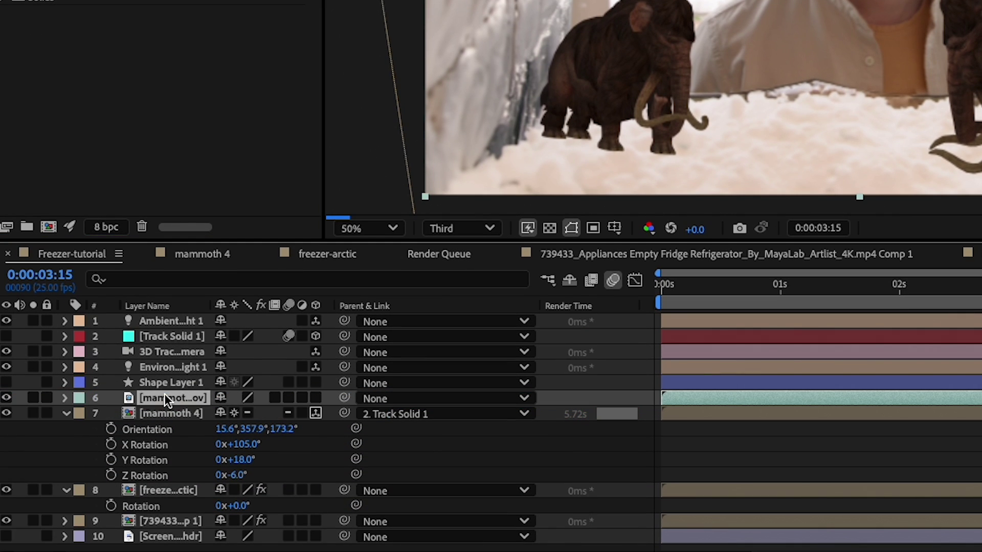
# - Hide the 3D mammoth 4 layer to reveal the pre-rendered mammoths
pyautogui.click(8, 413)
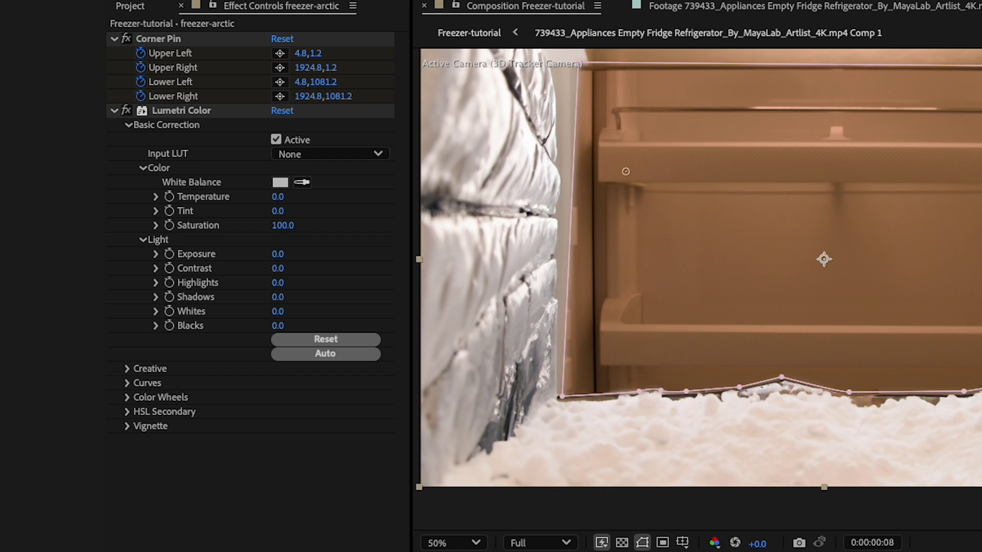
# - Keyframe freezer-arctic's Lumetri grade darker and warmer, then reset it to neutral around 1:03
pyautogui.click(170, 113)
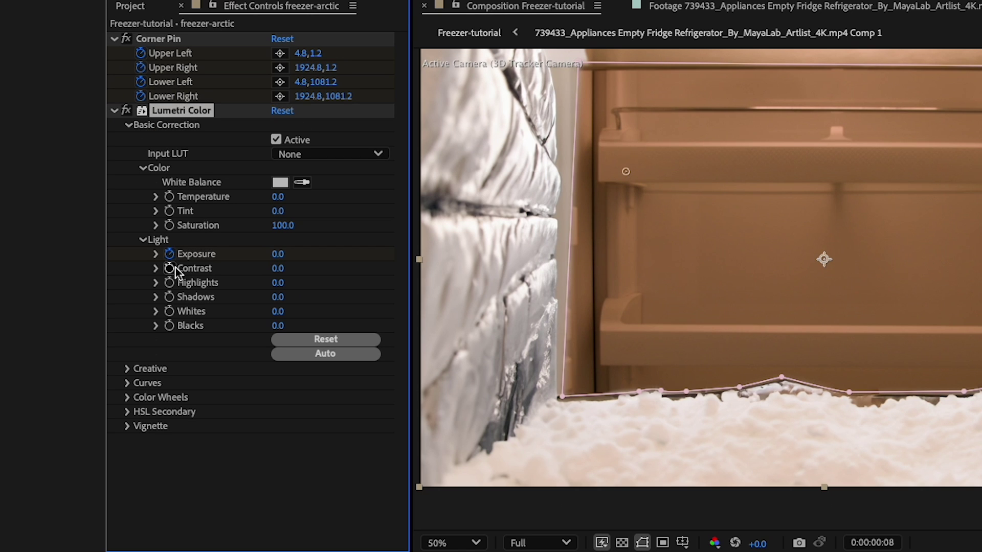
pyautogui.moveTo(271, 256); pyautogui.dragTo(255, 258)
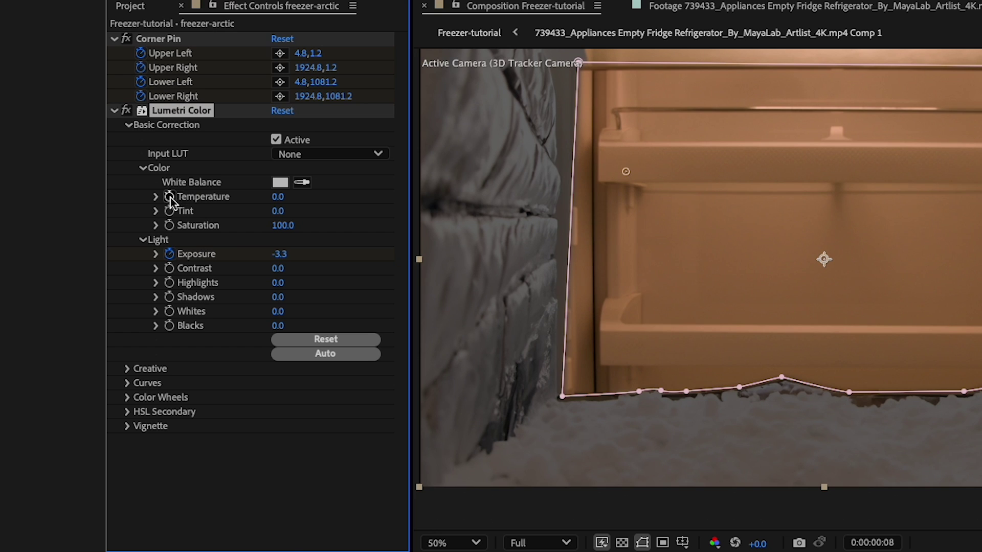
pyautogui.moveTo(281, 196); pyautogui.dragTo(348, 196)
pyautogui.moveTo(402, 416); pyautogui.dragTo(452, 417)
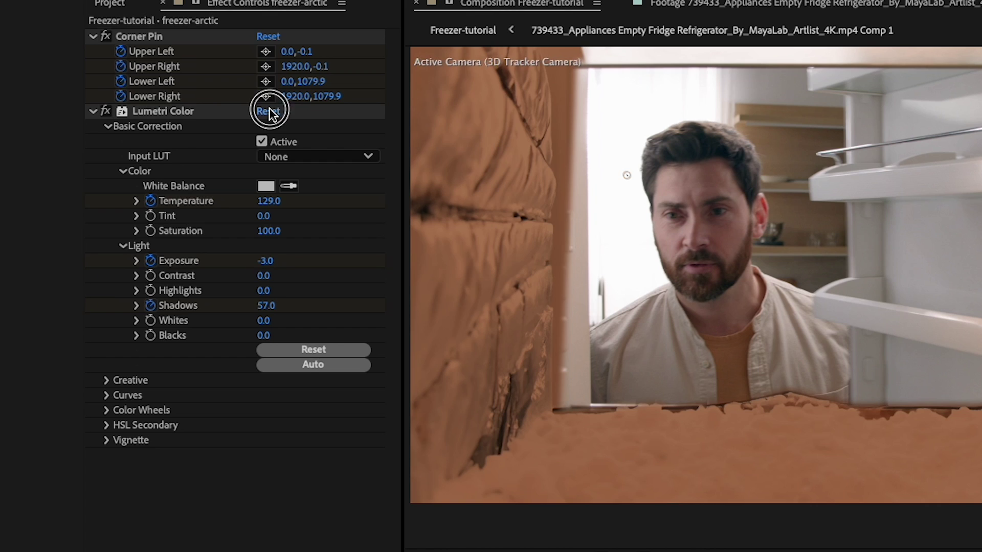
pyautogui.click(270, 112)
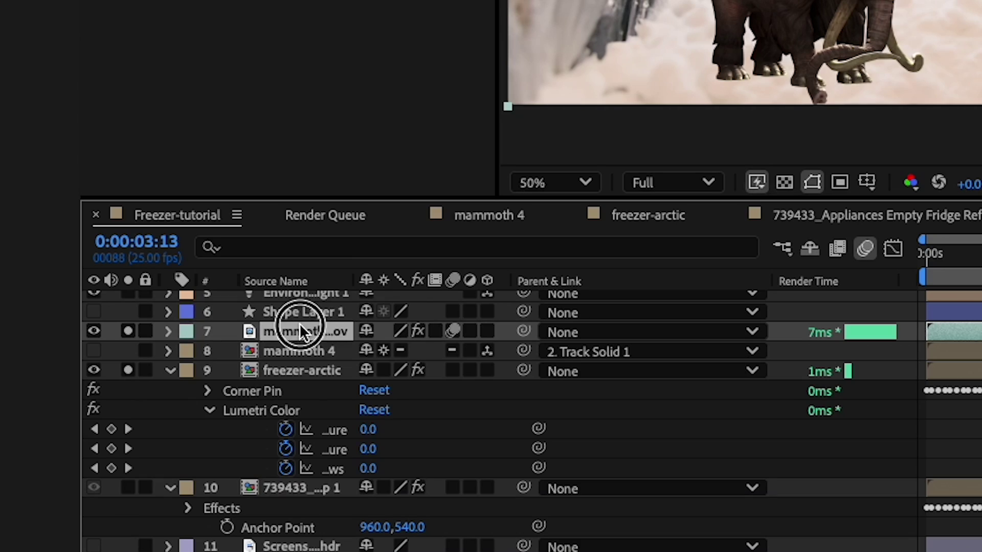
# - Duplicate the mammoth pre-render, flip it vertically and slide it down under their feet
pyautogui.hotkey('ctrl', 'd')
pyautogui.rightClick(299, 351)
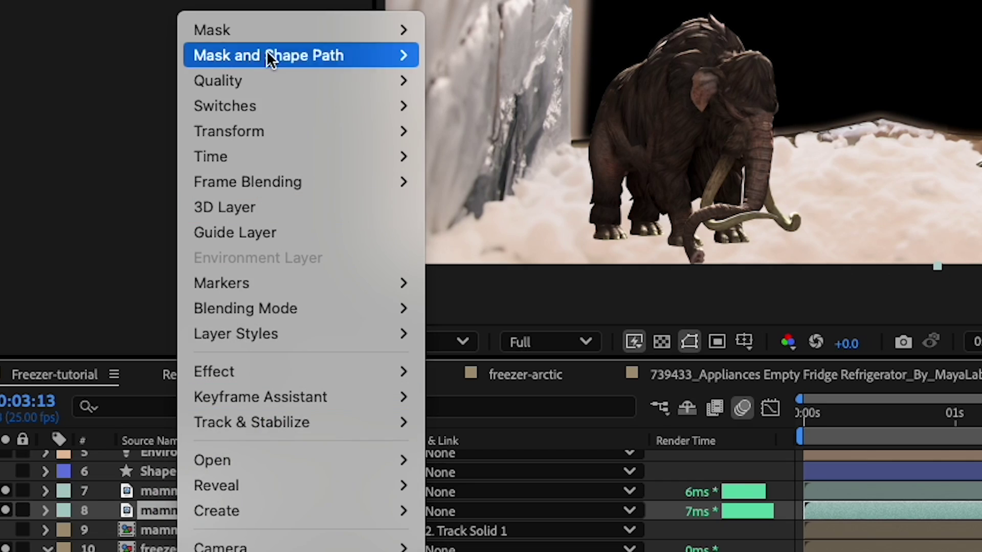
pyautogui.moveTo(268, 131)
pyautogui.click(509, 356)
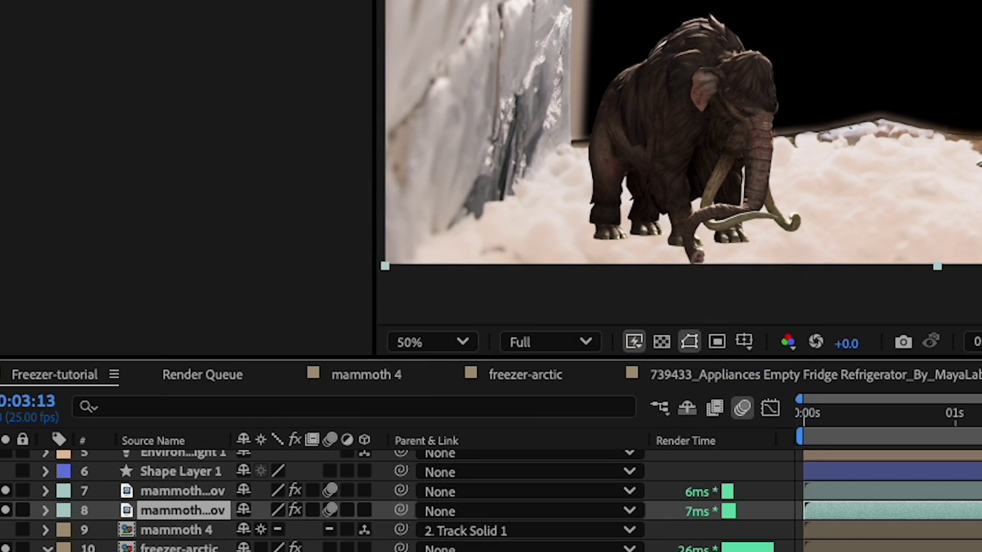
pyautogui.press('p')
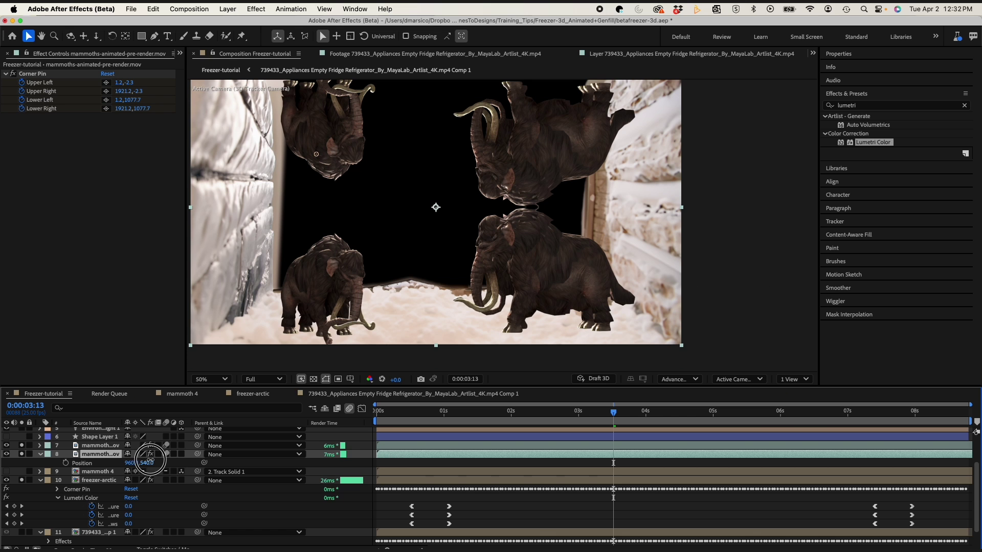
pyautogui.moveTo(150, 462); pyautogui.dragTo(642, 462)
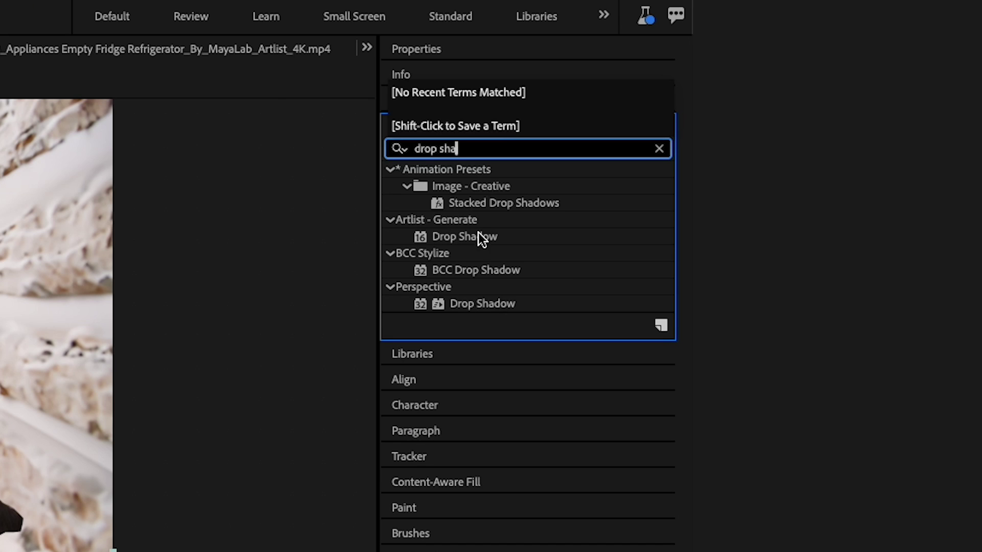
# - Apply Perspective Drop Shadow to the flipped copy with opacity 22%
pyautogui.moveTo(478, 304); pyautogui.dragTo(0, 551)
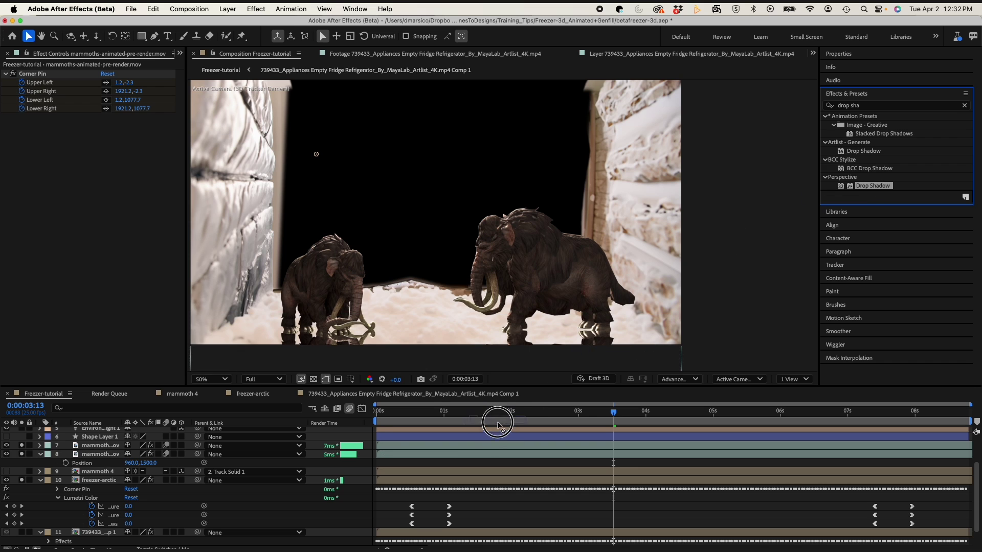
pyautogui.moveTo(497, 422); pyautogui.dragTo(462, 453)
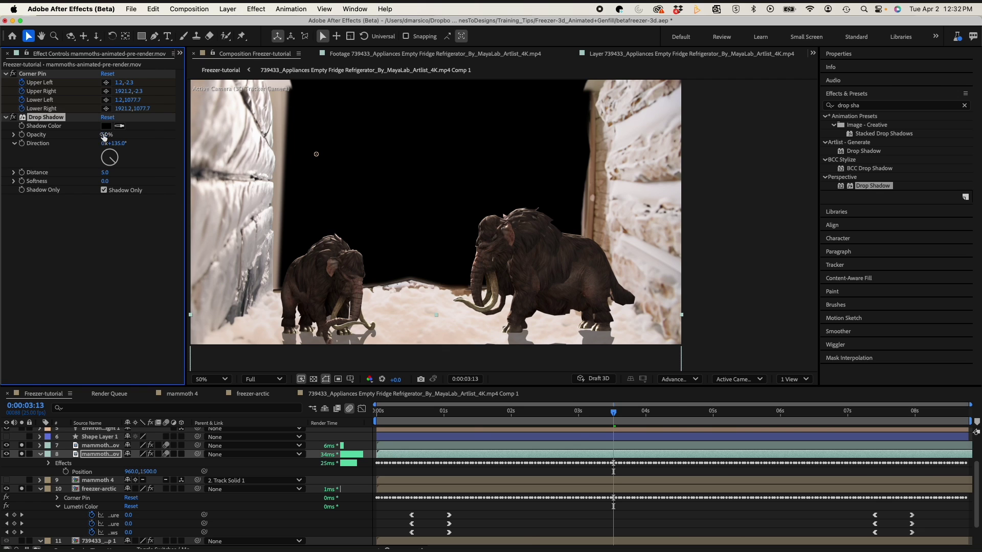
pyautogui.moveTo(104, 135); pyautogui.dragTo(96, 134)
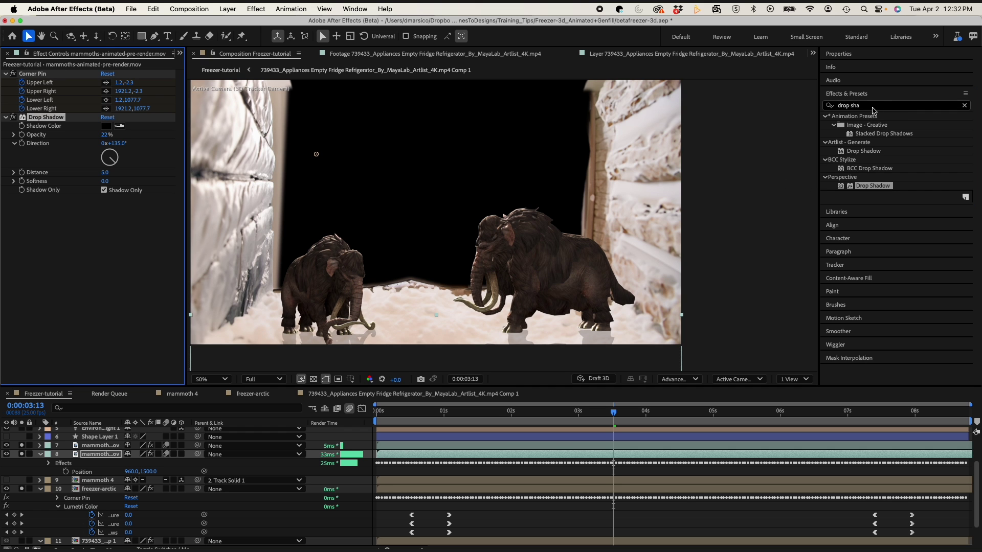
# - Apply Mesh Warp to the flipped shadow copy and key its opacity at 0% on frame 13
pyautogui.click(872, 106)
pyautogui.press('super+a')
pyautogui.write('warp')
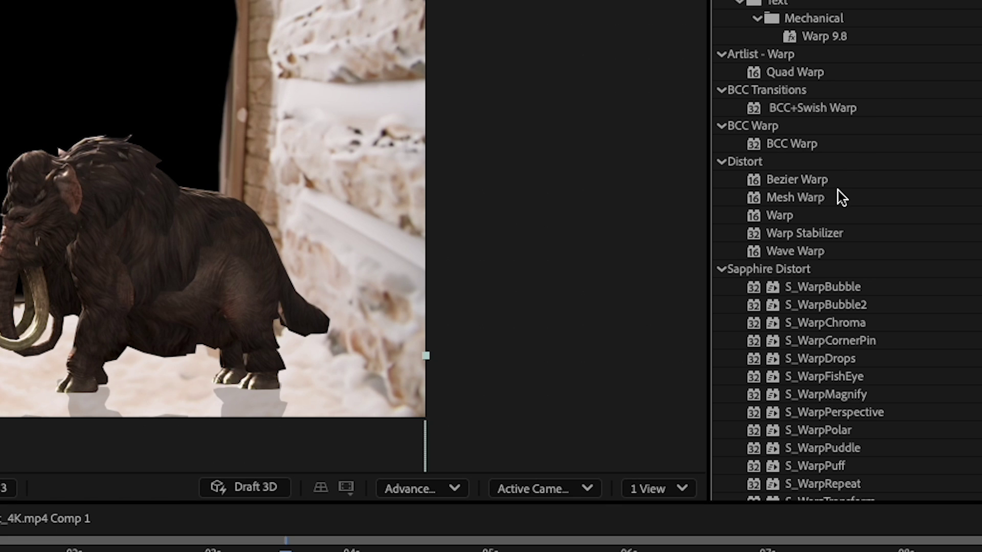
pyautogui.moveTo(805, 200); pyautogui.dragTo(121, 551)
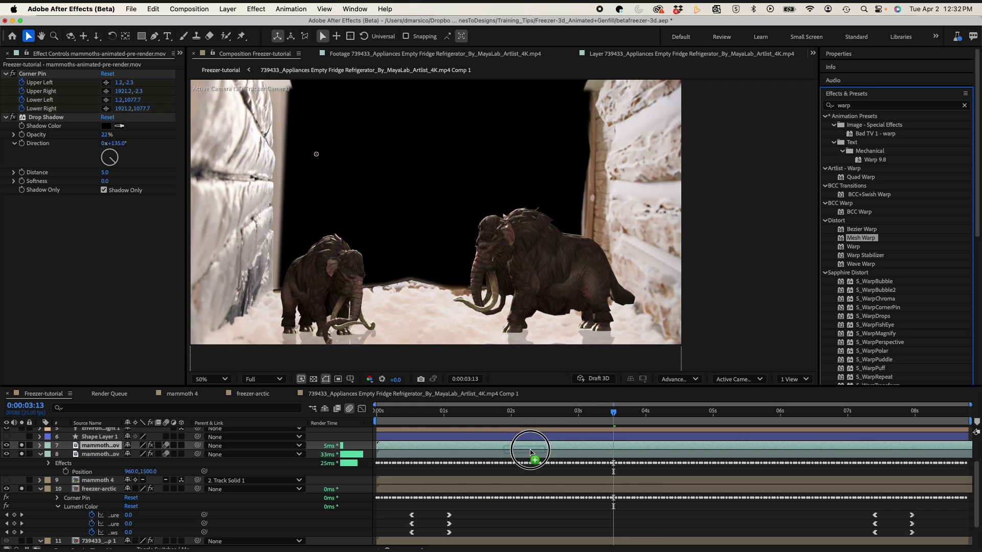
pyautogui.moveTo(530, 452); pyautogui.dragTo(530, 453)
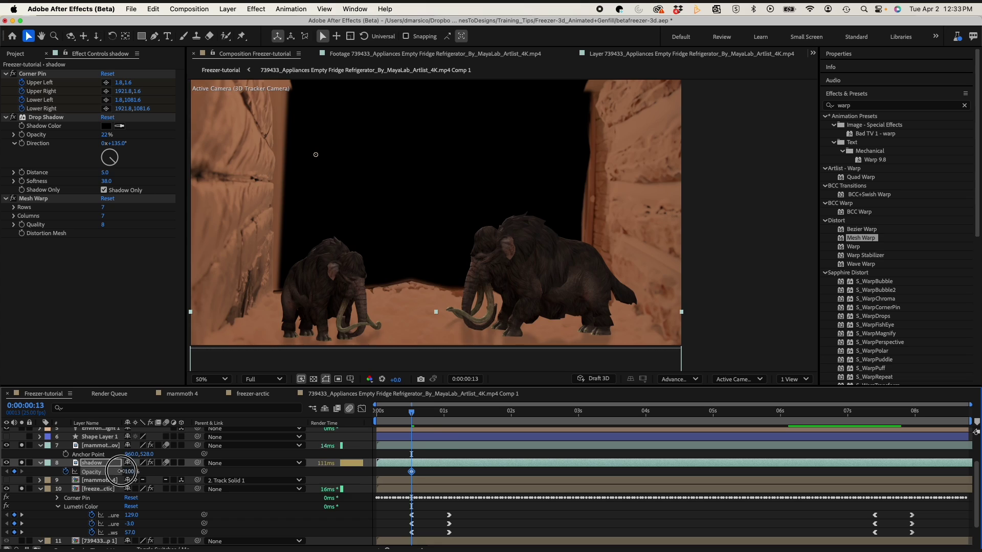
pyautogui.moveTo(121, 471); pyautogui.dragTo(72, 471)
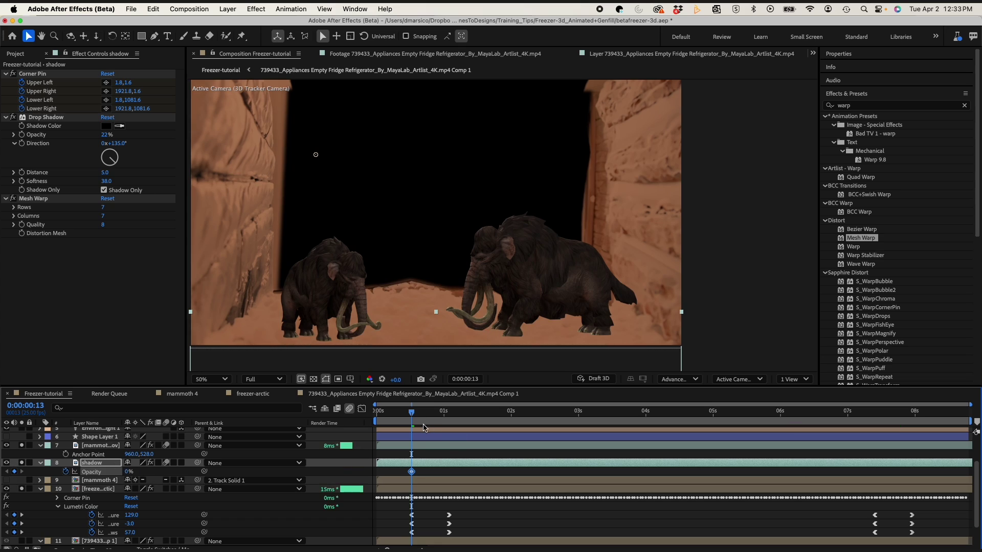
pyautogui.moveTo(411, 414); pyautogui.dragTo(449, 420)
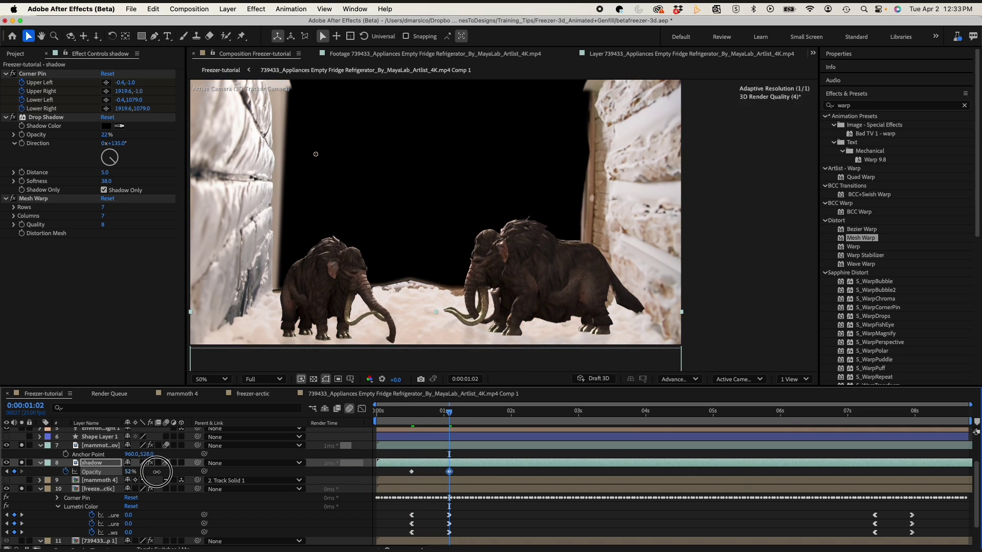